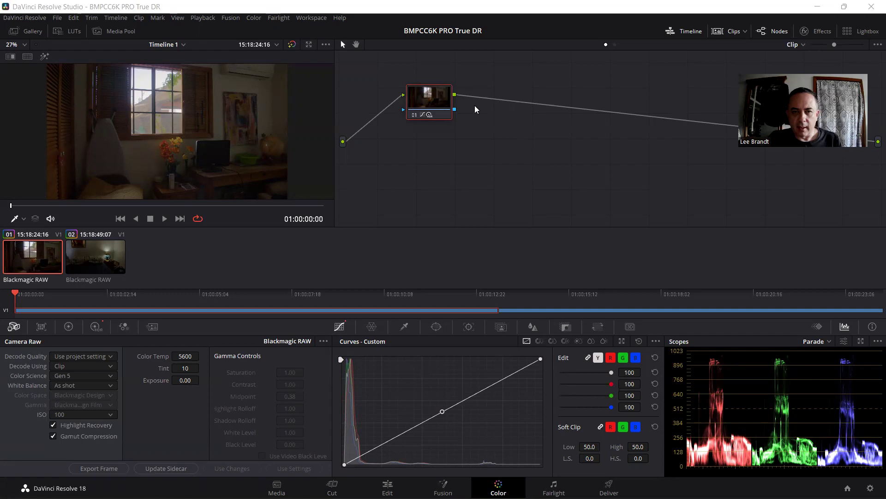
Step: Reset the node grades on the window clip and the bedroom lamp clip
right_click(422, 98)
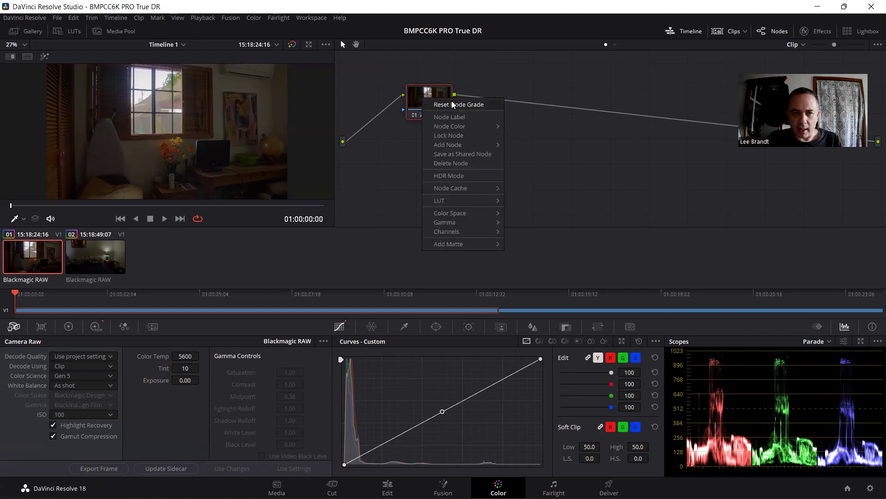
left_click(451, 102)
right_click(91, 250)
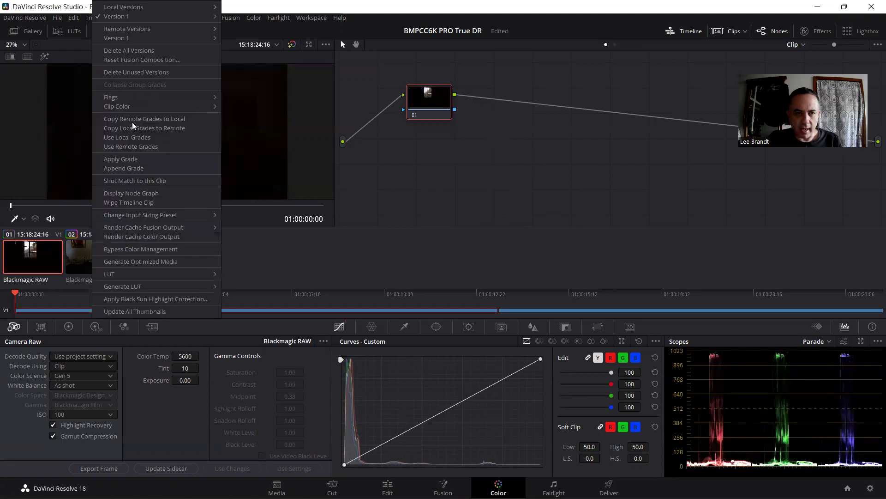
left_click(86, 252)
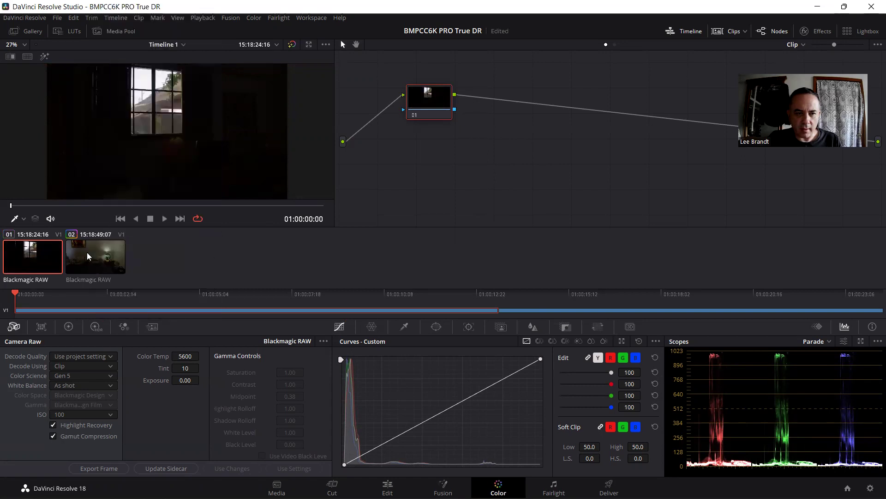
left_click(86, 252)
right_click(380, 89)
left_click(418, 94)
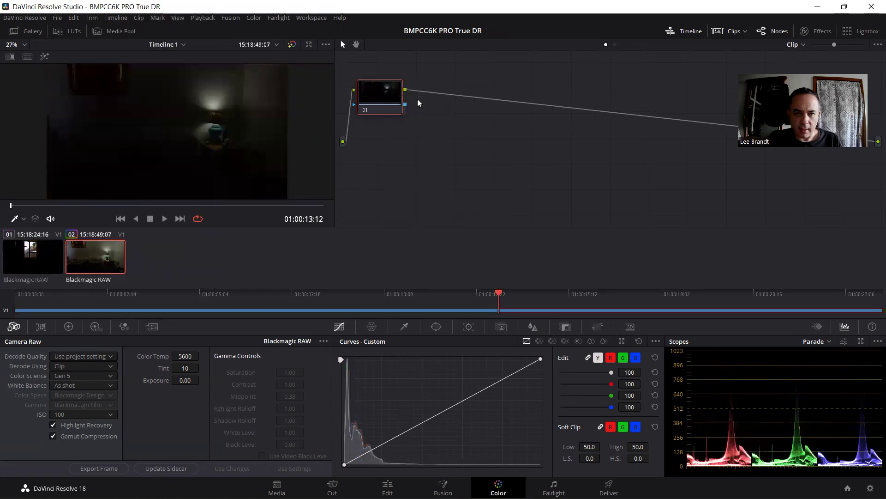
Step: Set ISO to 800 in Camera Raw for both the window and lamp clips
left_click(49, 260)
left_click(108, 415)
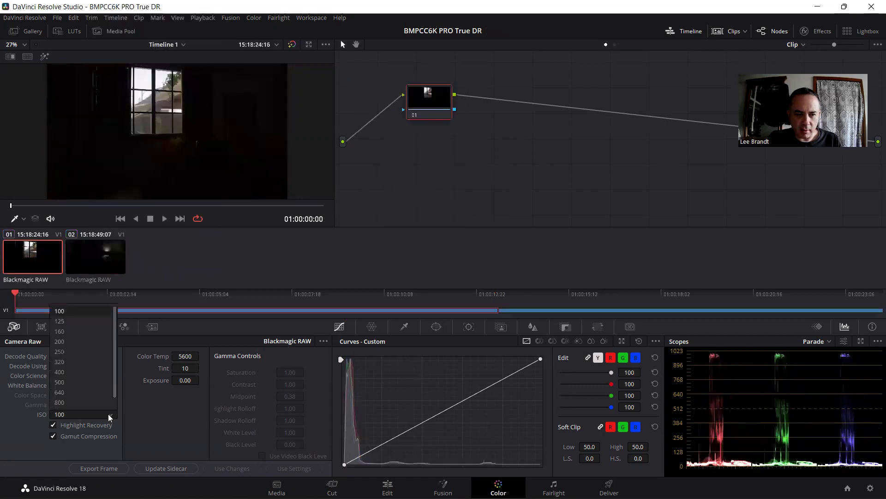
left_click(71, 404)
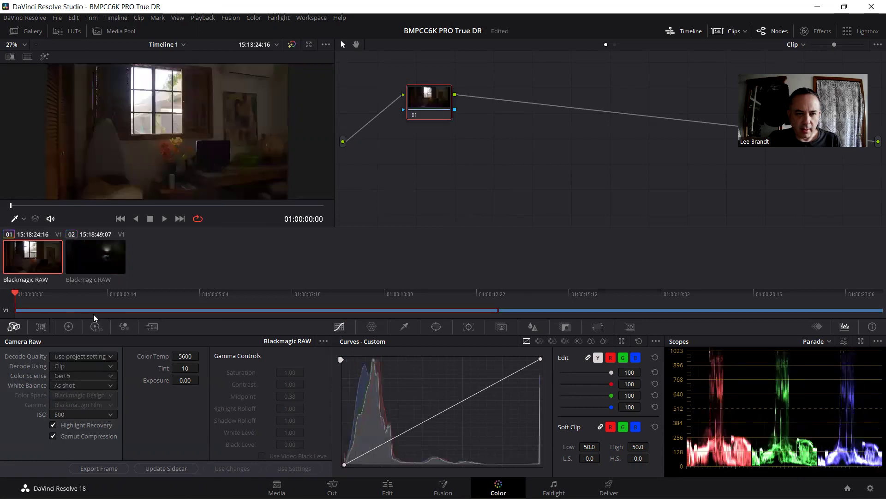
left_click(87, 257)
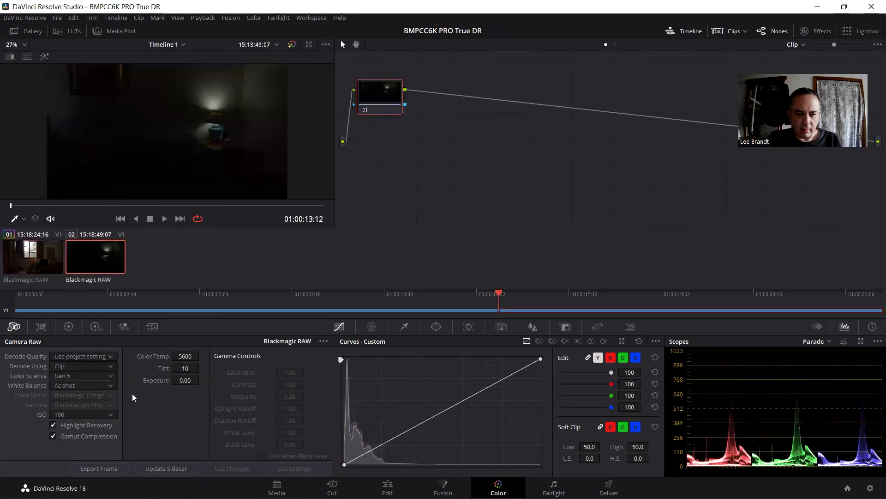
left_click(109, 411)
left_click(82, 399)
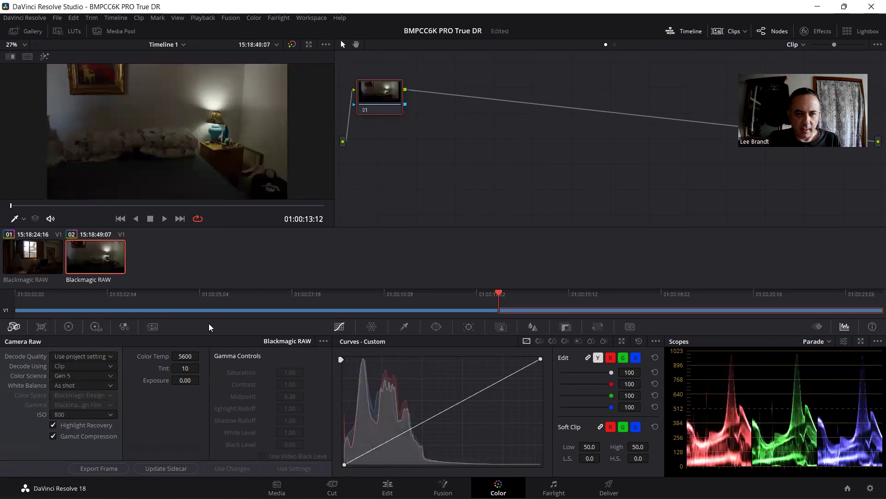
left_click(41, 253)
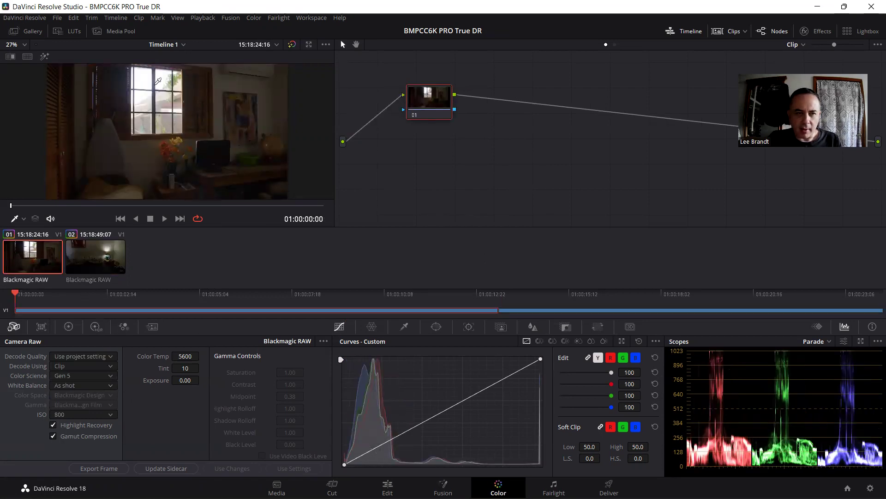
Step: Zoom in and pan the viewer over the window to inspect its highlights, then zoom back out
scroll(159, 85, "up", 1)
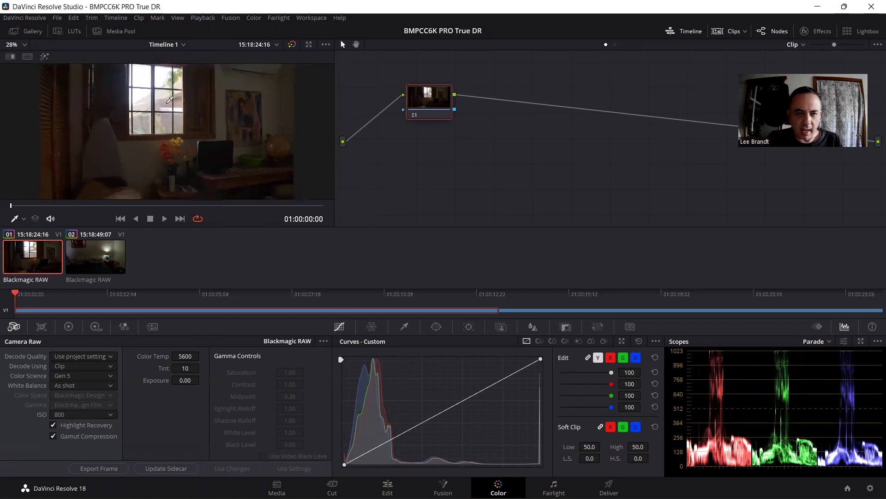
scroll(168, 99, "up", 5)
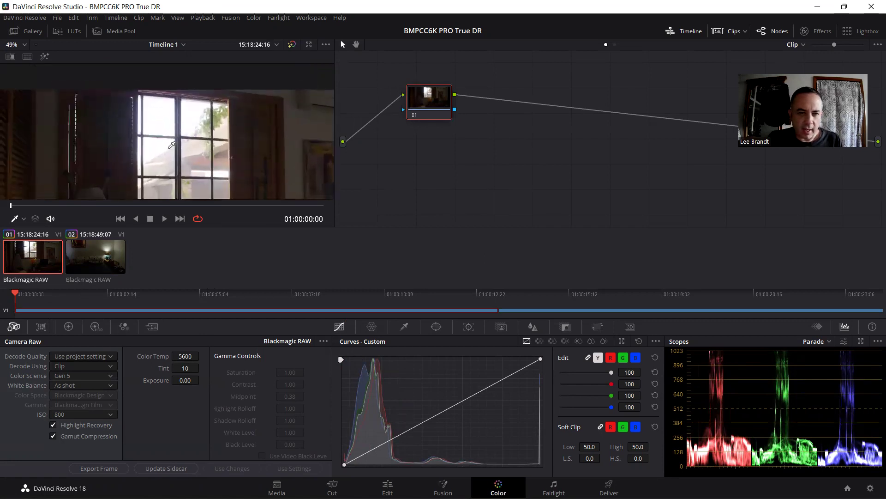
left_click_drag(171, 145, 171, 127)
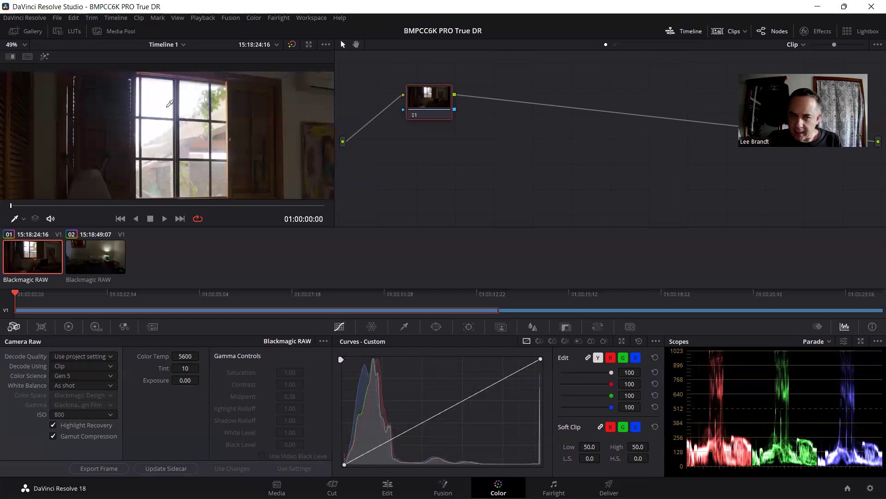
scroll(168, 102, "up", 2)
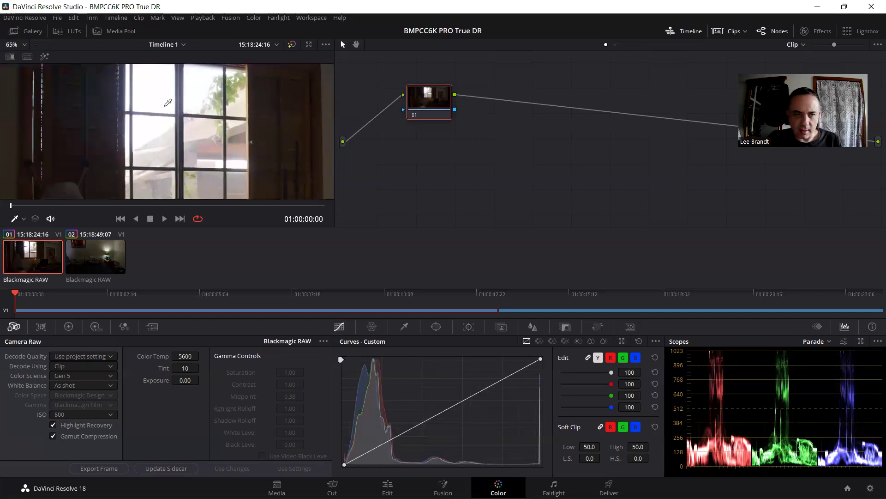
scroll(167, 109, "down", 2)
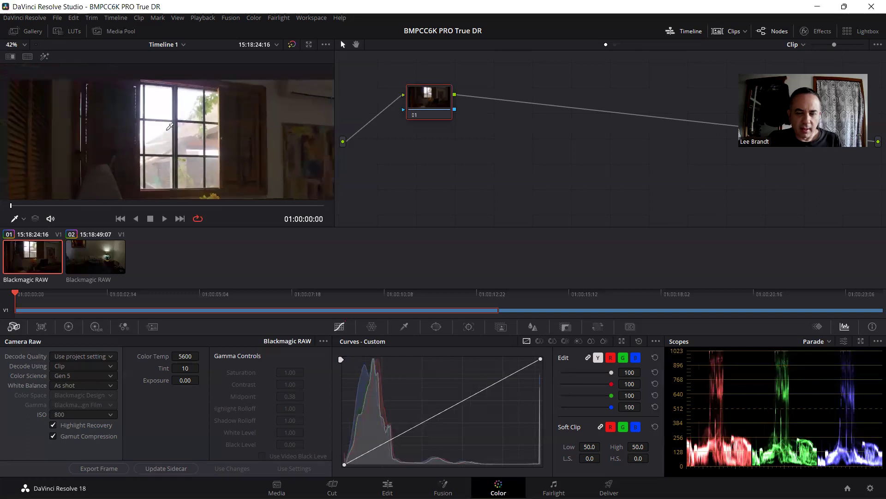
scroll(169, 123, "down", 3)
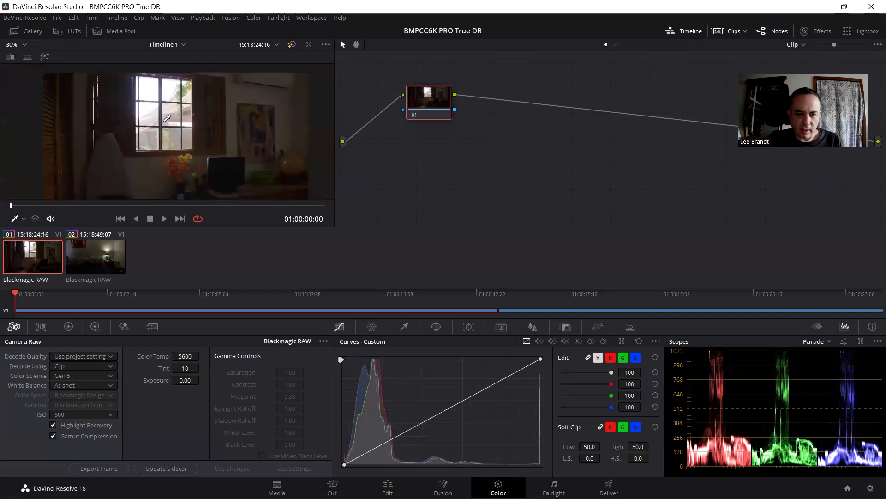
scroll(177, 119, "down", 2)
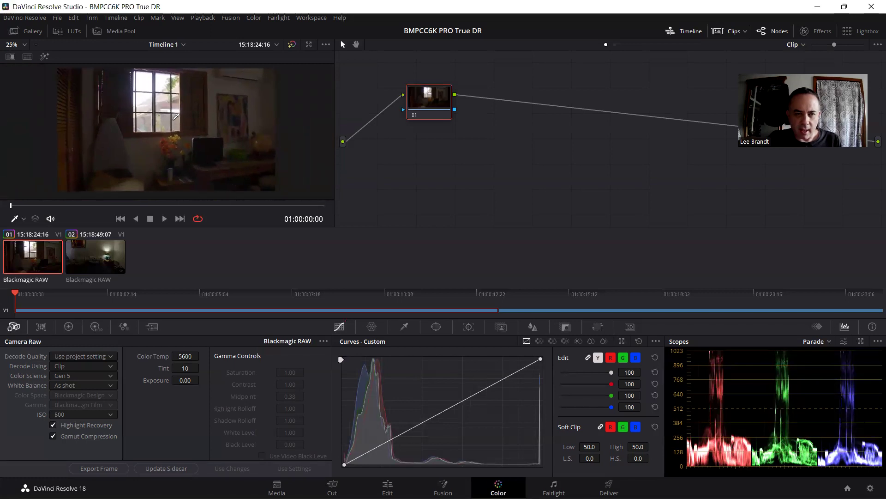
scroll(177, 117, "up", 1)
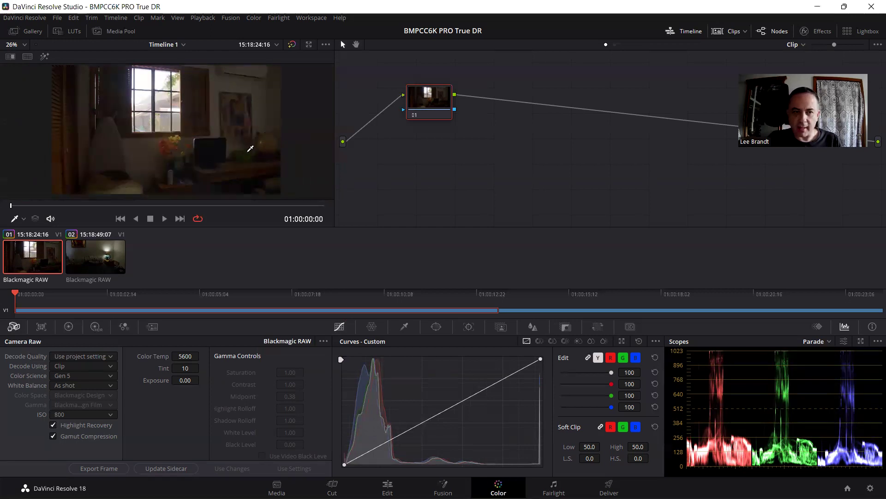
Step: Zoom into the bedroom clip's lamp highlights and back out, then return to the window clip
left_click(91, 252)
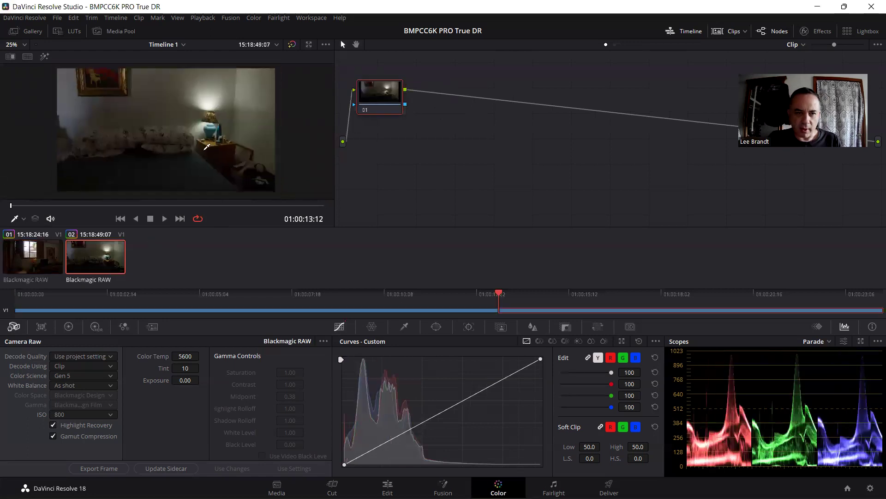
scroll(214, 148, "up", 5)
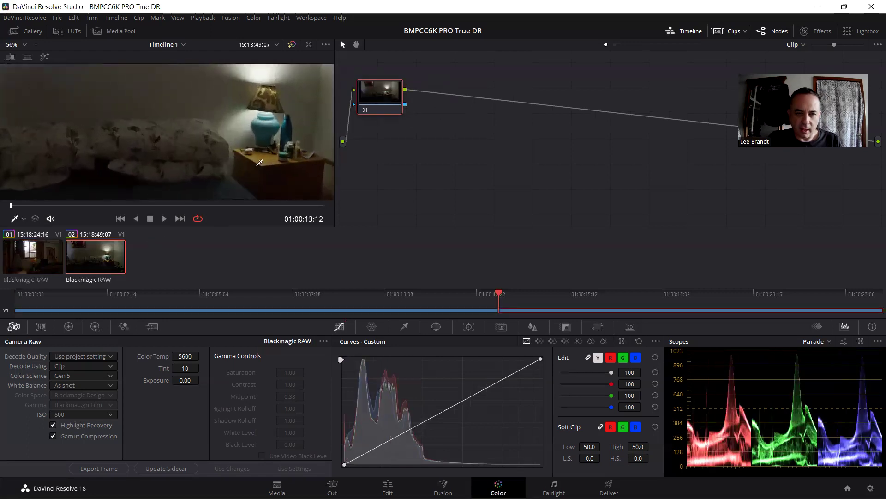
scroll(259, 162, "up", 3)
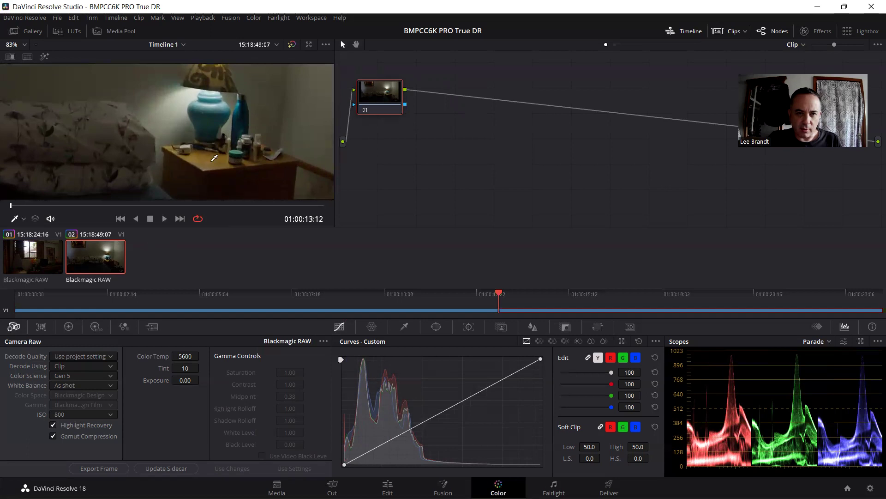
scroll(215, 158, "down", 3)
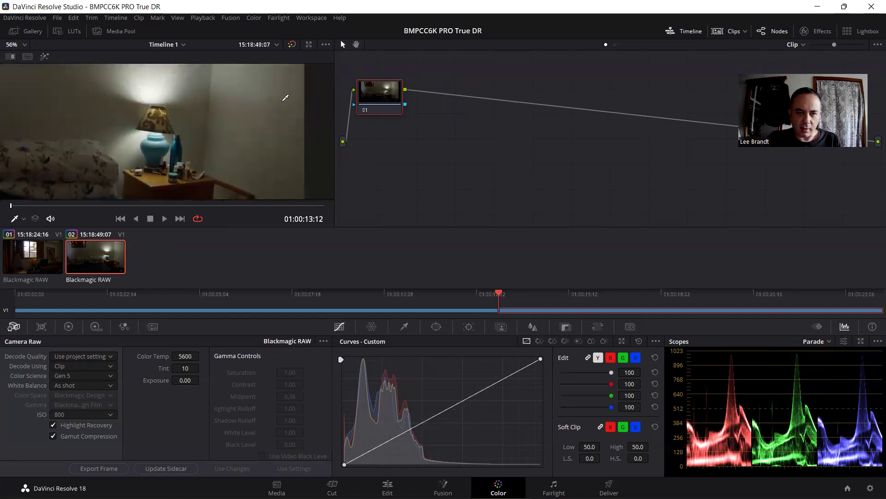
scroll(217, 155, "down", 2)
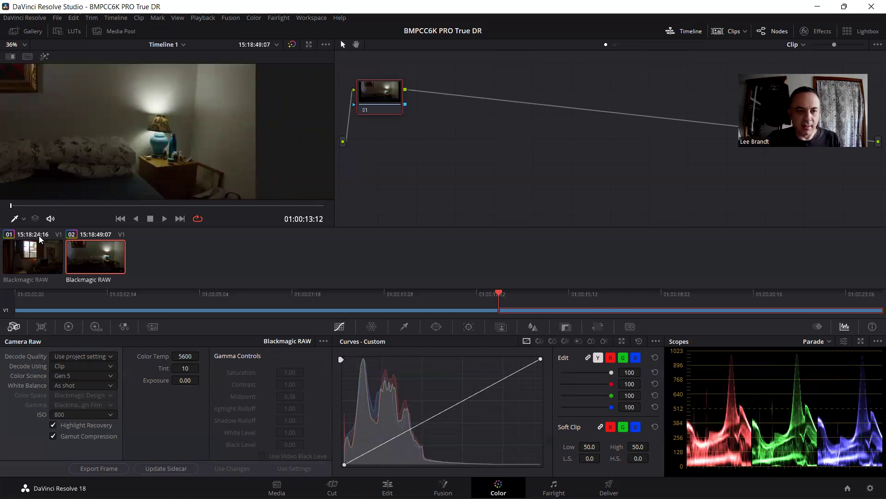
left_click(45, 245)
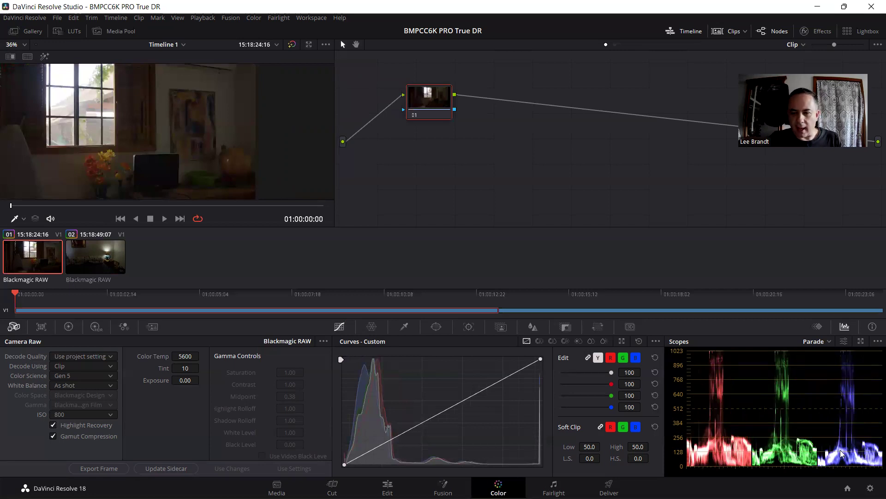
Step: Open Project Settings to view Color Management: DaVinci YRGB Color Managed, Rec.709 Gamma 2.4 output
left_click(870, 488)
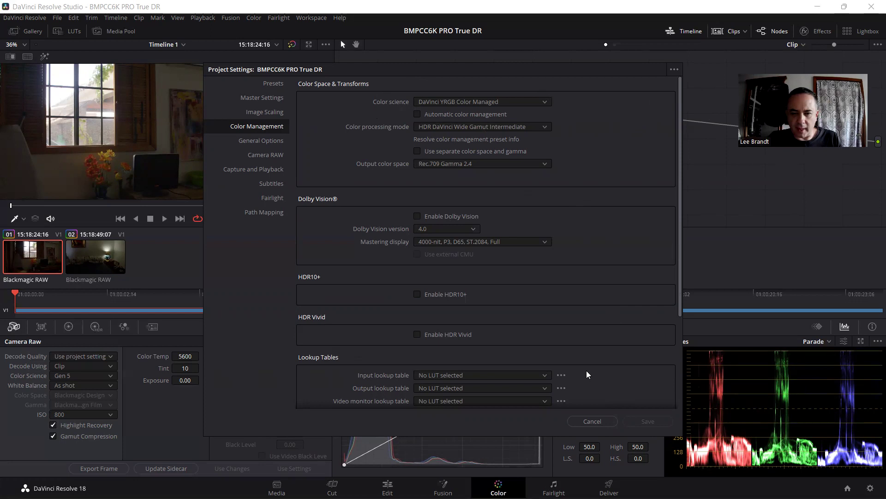
Step: Close Project Settings and set the window clip's ISO to 100, toggling Highlight Recovery to compare
left_click(605, 420)
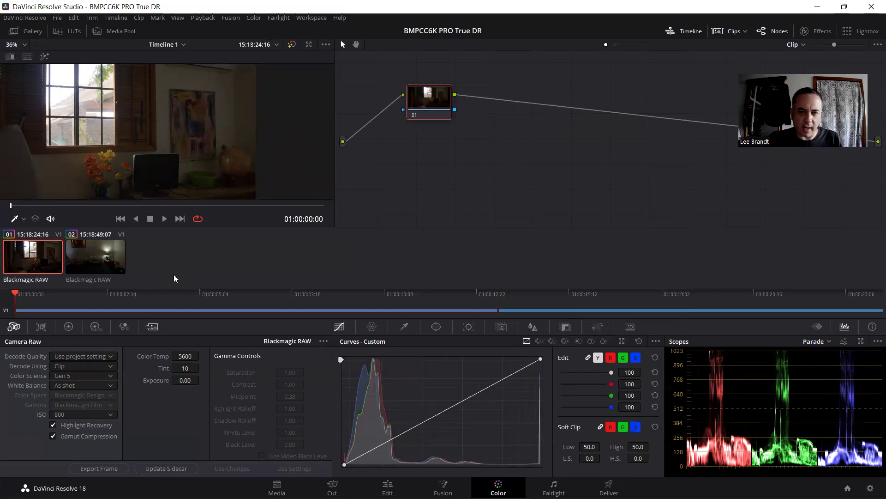
scroll(170, 115, "up", 2)
scroll(170, 115, "up", 2)
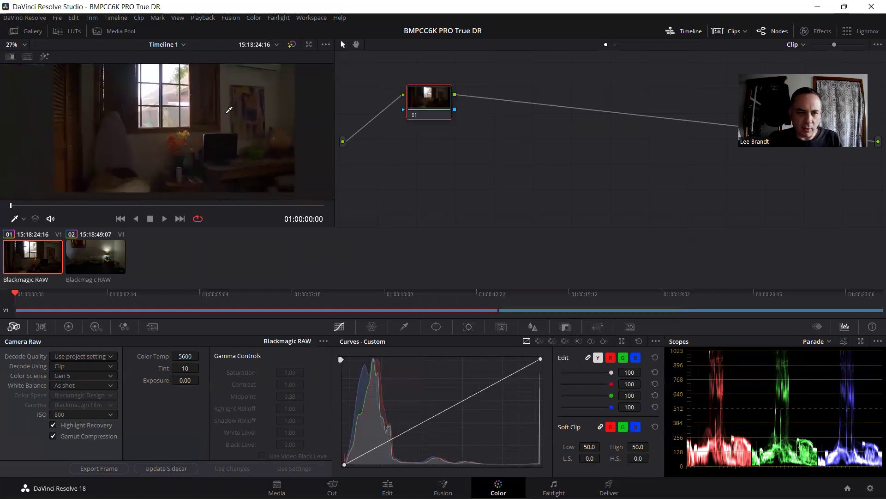
left_click(114, 413)
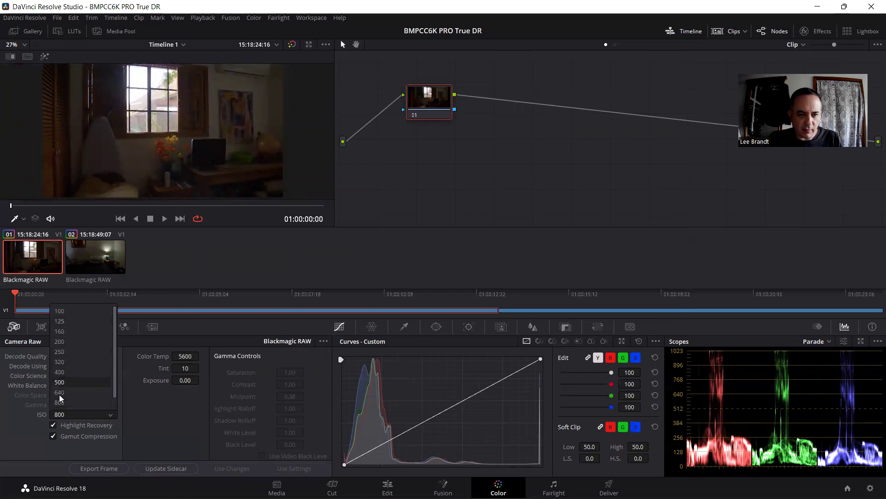
left_click(66, 309)
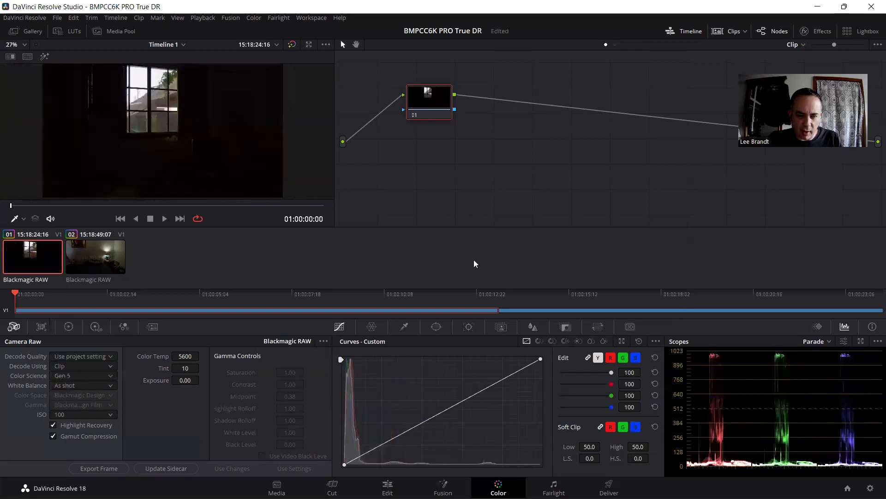
left_click(52, 422)
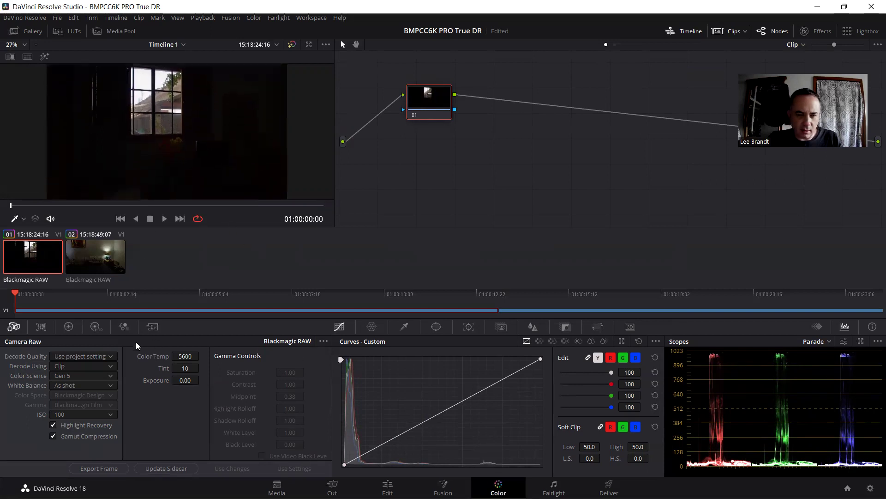
Step: In the HDR Color Wheels, raise Global exposure to 2.00 and Shadow exposure to 1.00
left_click(95, 327)
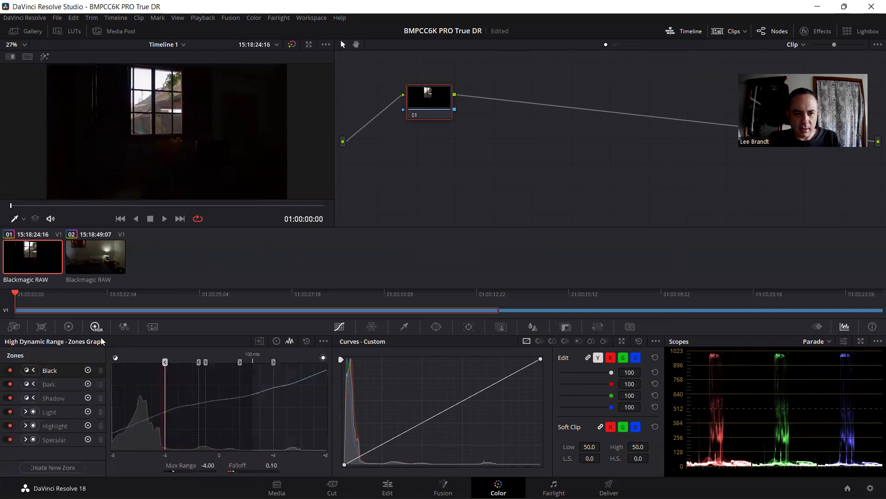
left_click(277, 341)
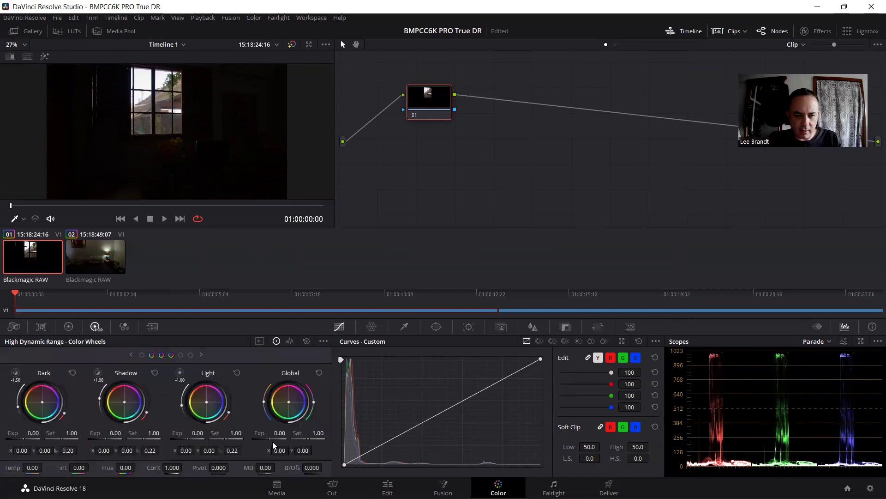
mouse_move(280, 433)
left_mouse_down()
mouse_move(307, 433)
mouse_move(269, 440)
left_mouse_up()
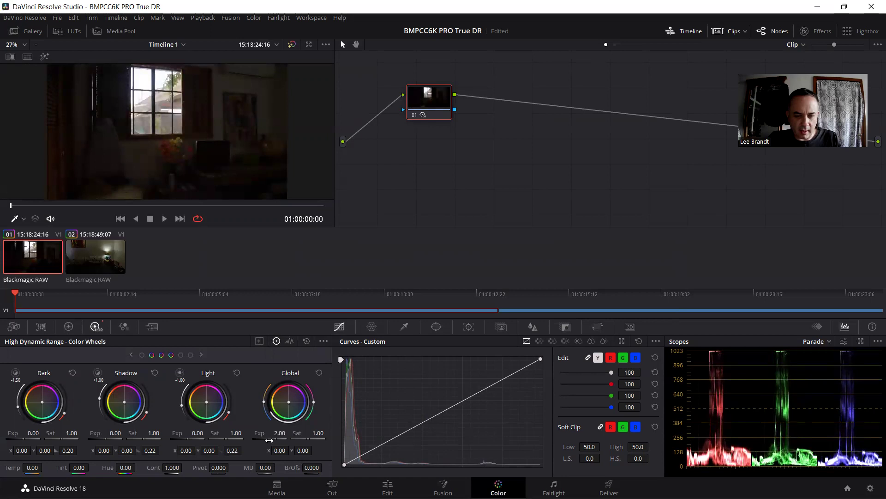
left_click(144, 355)
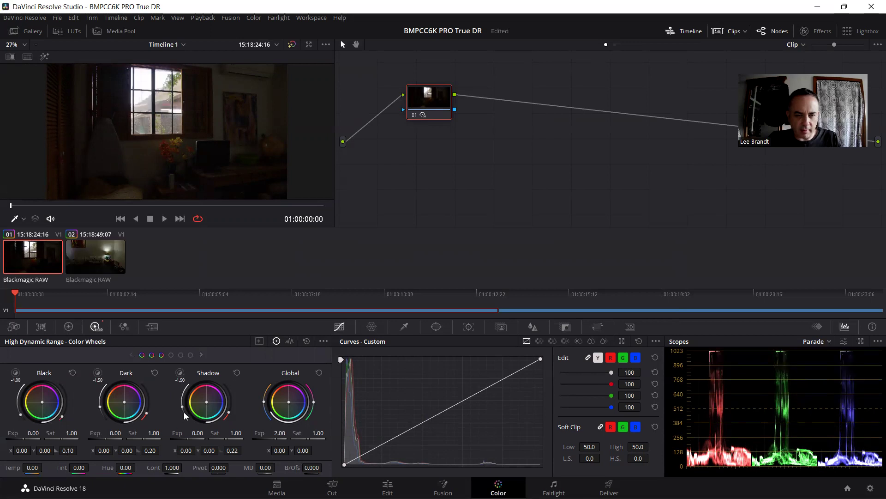
left_click_drag(180, 373, 179, 376)
left_click_drag(192, 436, 222, 436)
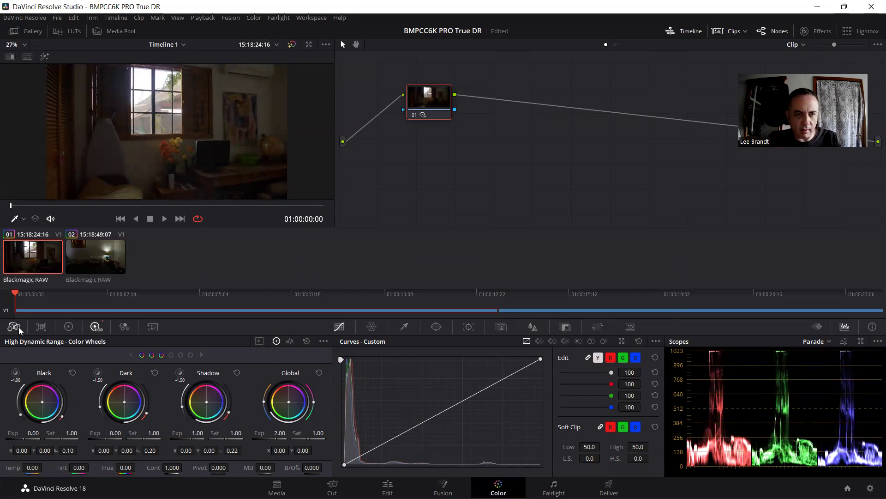
Step: Lower HDR Light exposure to -1.17, Highlight to -0.68 and Specular to -0.35, rechecking Highlight Recovery
left_click(190, 355)
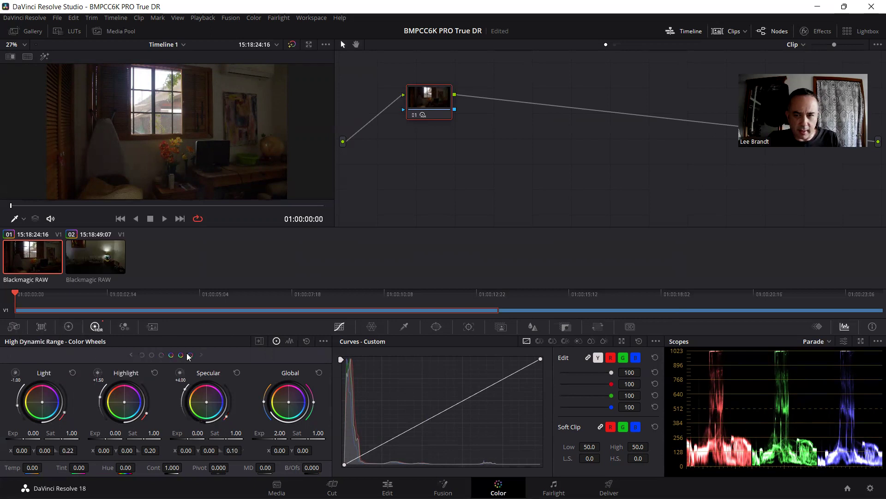
left_click(17, 376)
left_click_drag(17, 378, 17, 378)
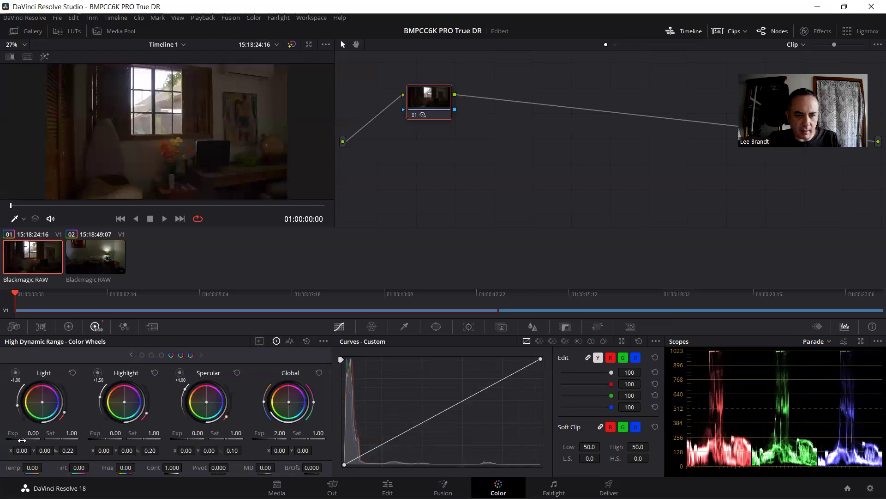
left_click_drag(32, 436, 22, 437)
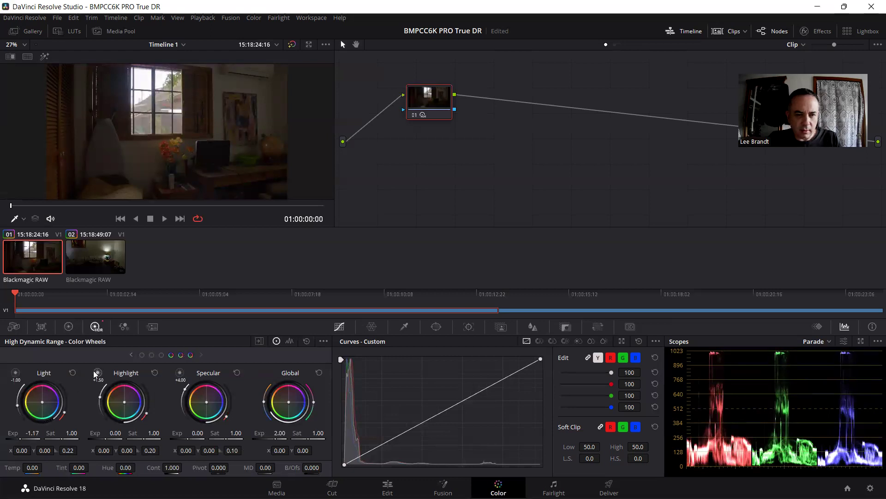
left_click_drag(98, 373, 98, 373)
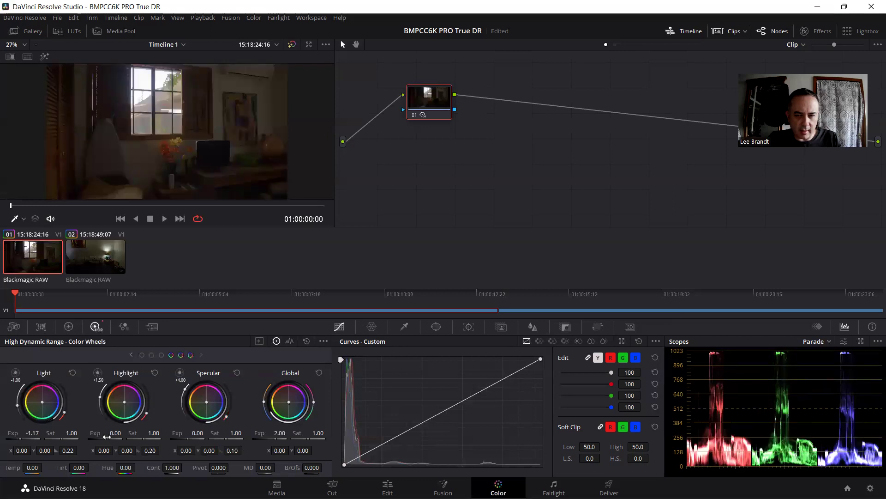
left_click_drag(116, 436, 109, 437)
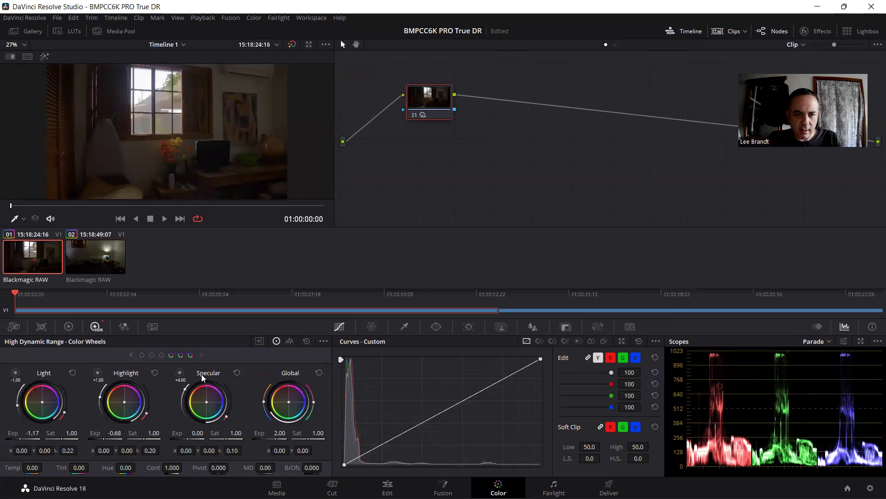
left_click_drag(180, 372, 179, 373)
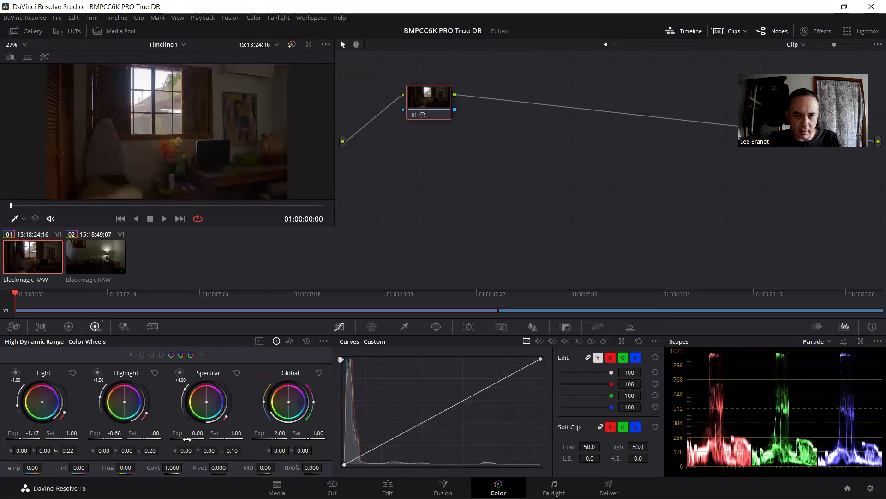
left_click_drag(198, 433, 194, 432)
left_click(14, 326)
left_click(53, 425)
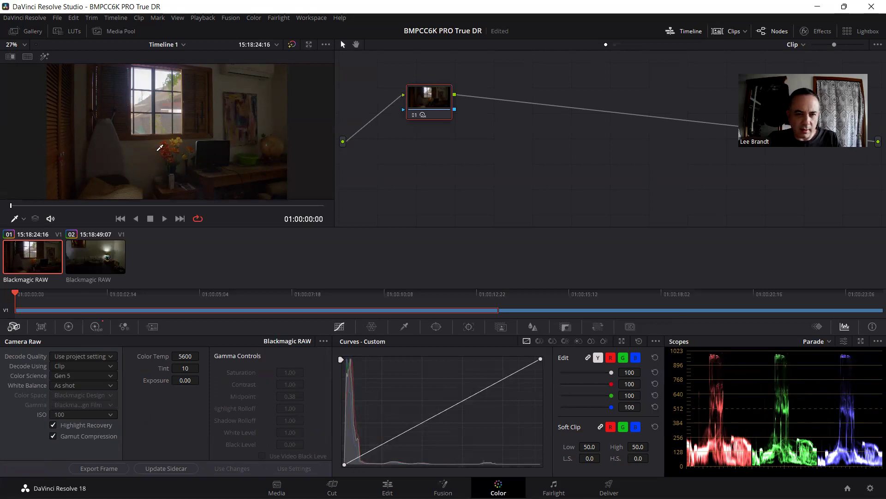
Step: In the enhanced viewer, zoom in on the window and toggle Highlight Recovery off and on to compare
left_click(308, 44)
scroll(417, 173, "up", 4)
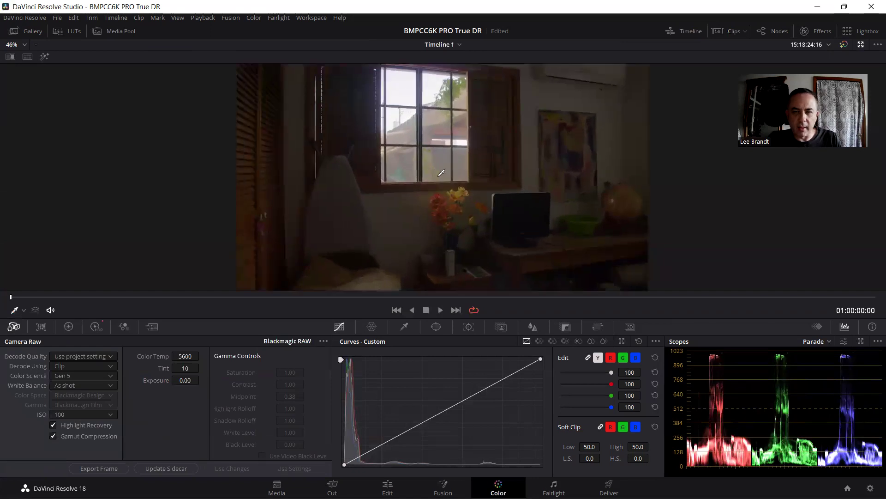
scroll(432, 138, "up", 1)
scroll(432, 127, "down", 2)
scroll(432, 127, "up", 1)
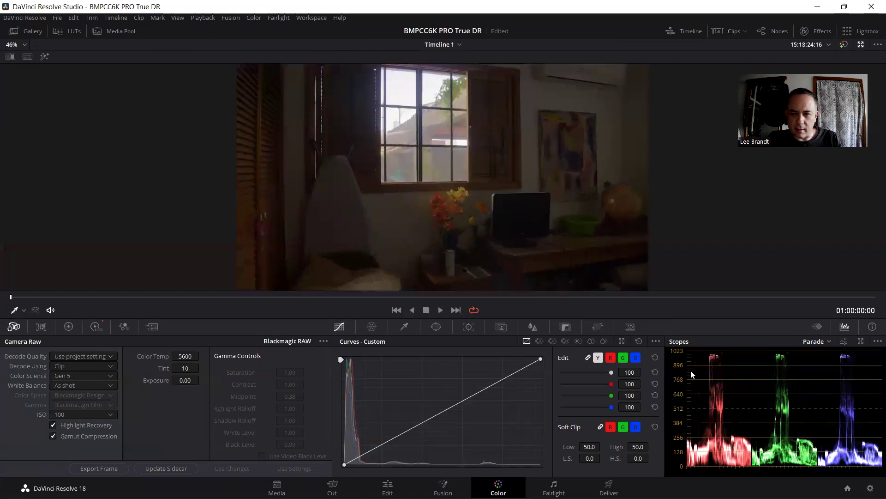
left_click(53, 424)
left_click(54, 425)
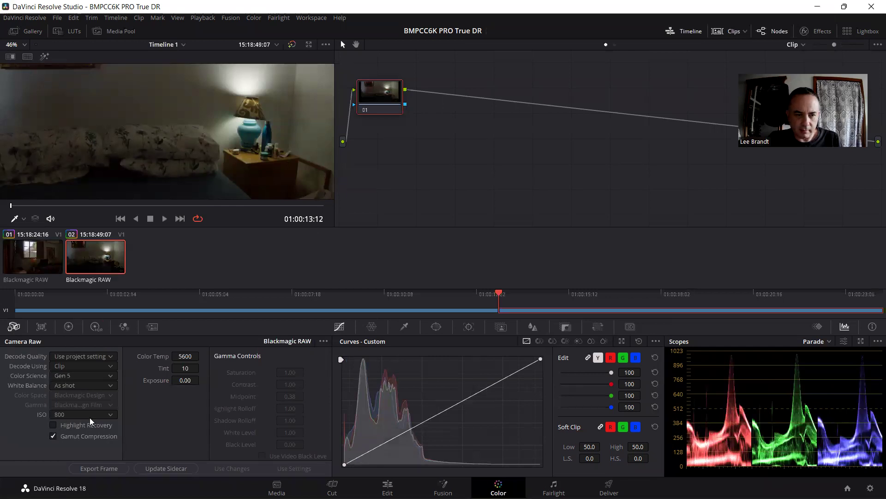
Step: Set the second clip's ISO to 100 and jump to the window shot at 01:00:19:21
left_click(109, 414)
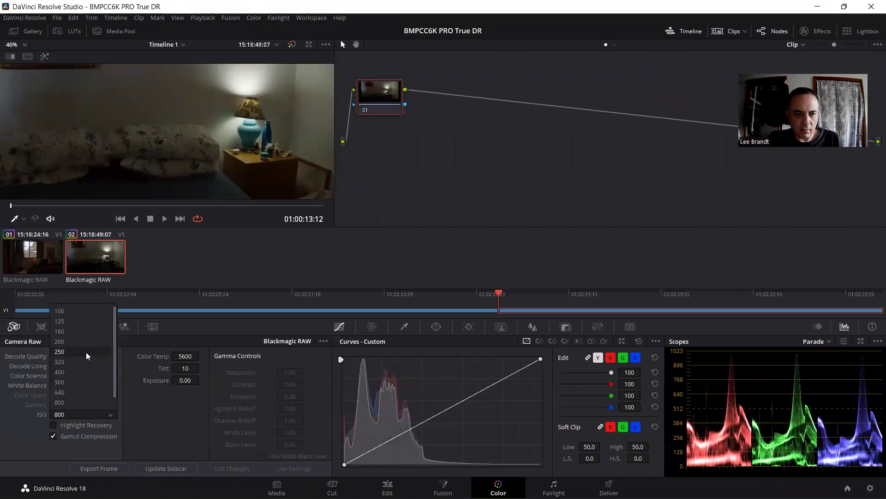
left_click(71, 313)
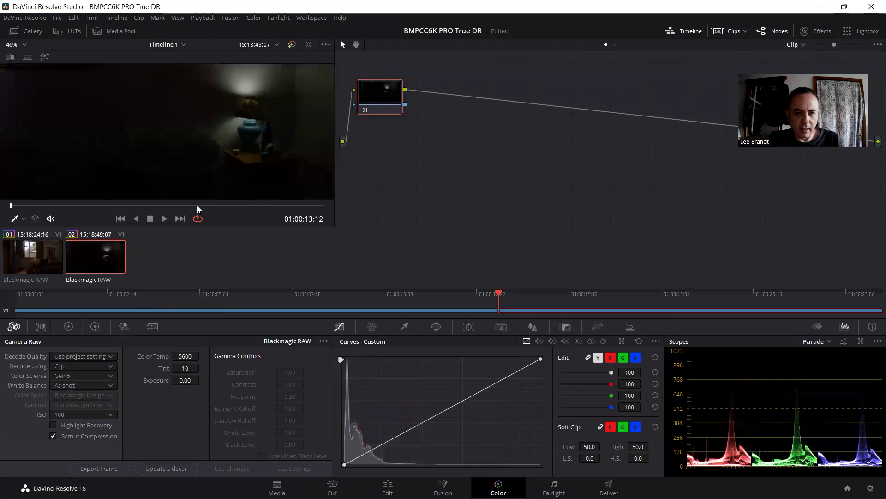
left_click(197, 206)
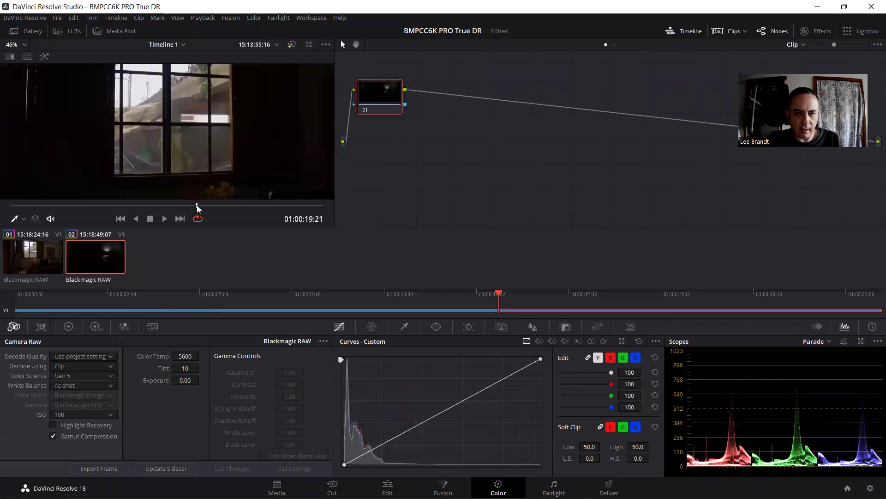
Step: Set the viewer zoom to 27% and widen the viewer beside the node graph
left_click(21, 45)
left_click(18, 58)
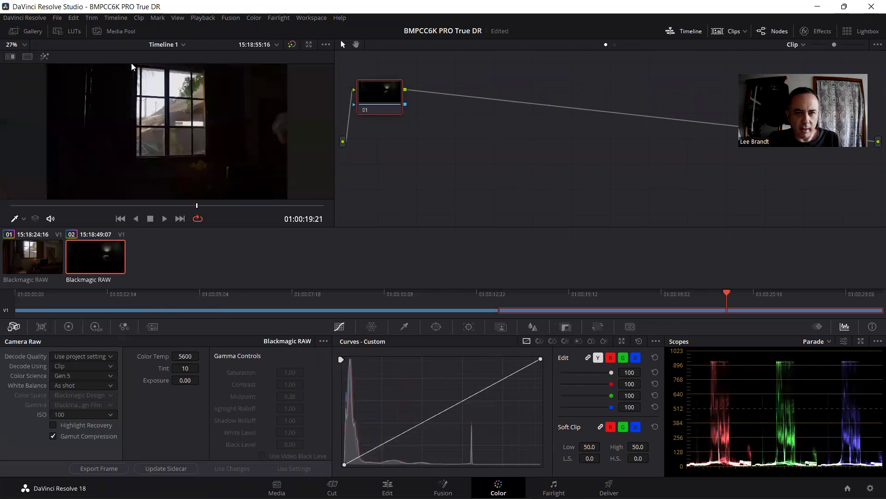
left_click(309, 44)
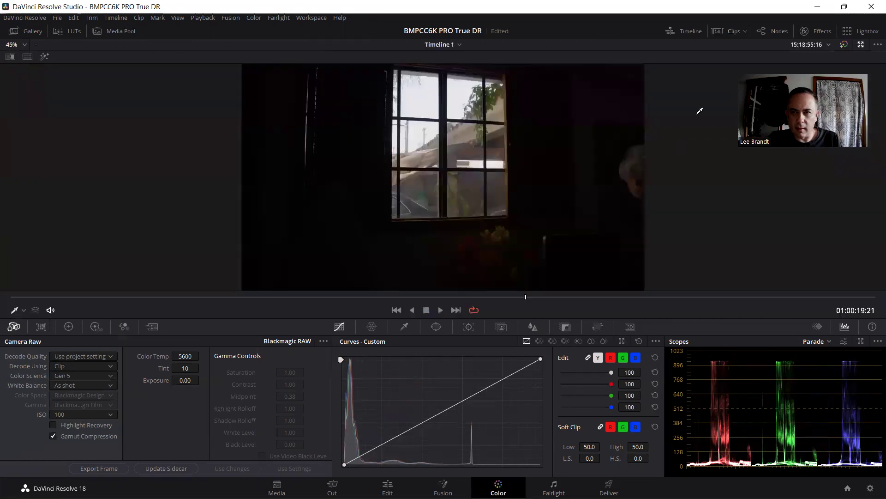
left_click(772, 33)
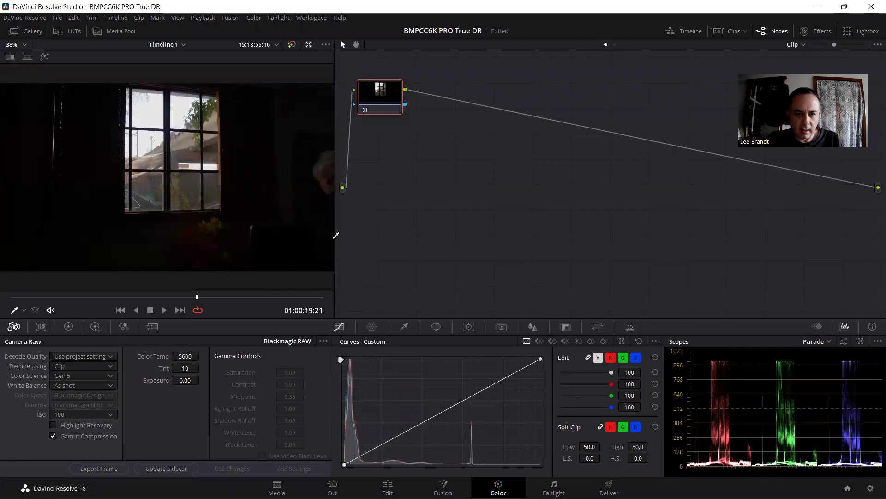
left_click_drag(333, 240, 468, 240)
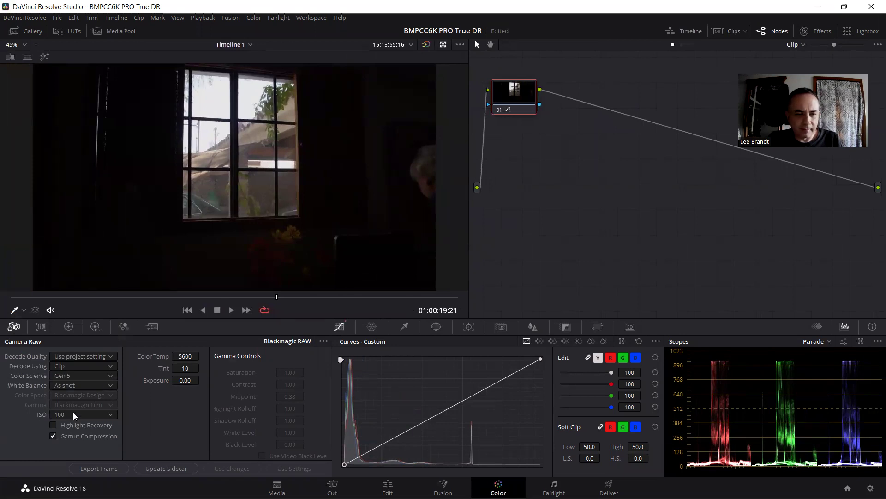
Step: Enable Highlight Recovery in Camera Raw and raise HDR Global exposure to about 2.01
left_click(96, 326)
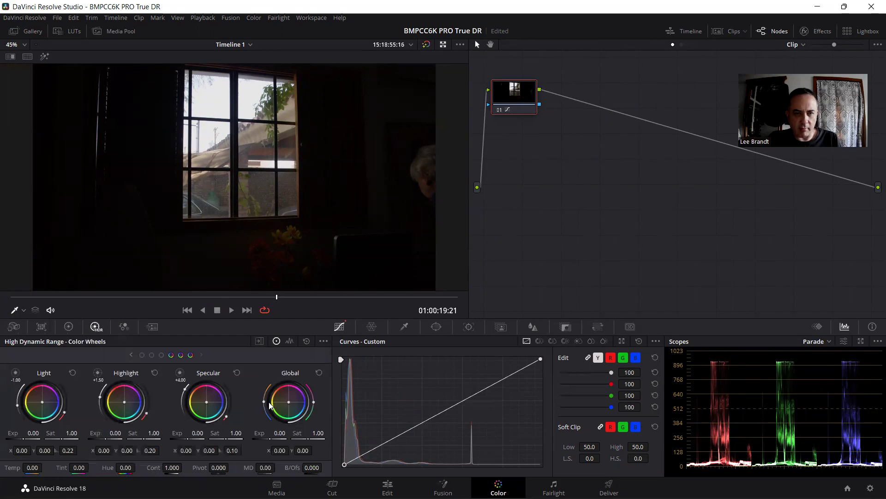
left_click(14, 326)
left_click(53, 426)
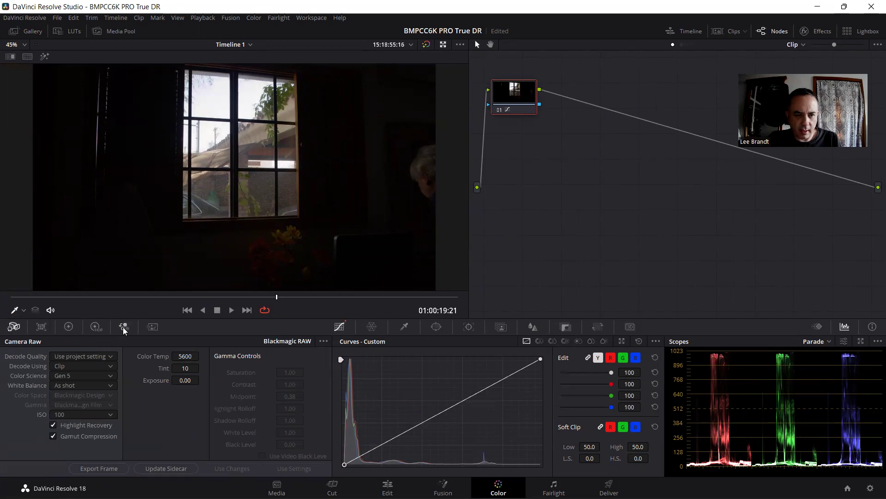
left_click(96, 326)
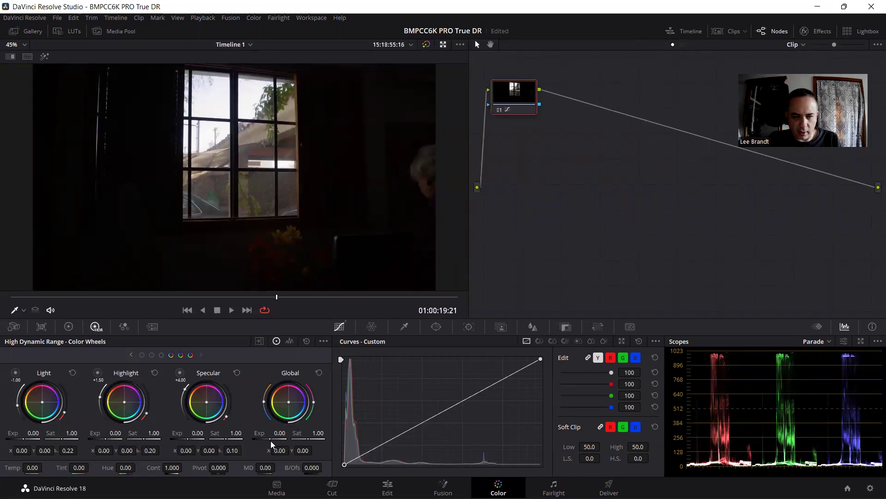
left_click_drag(279, 432, 324, 433)
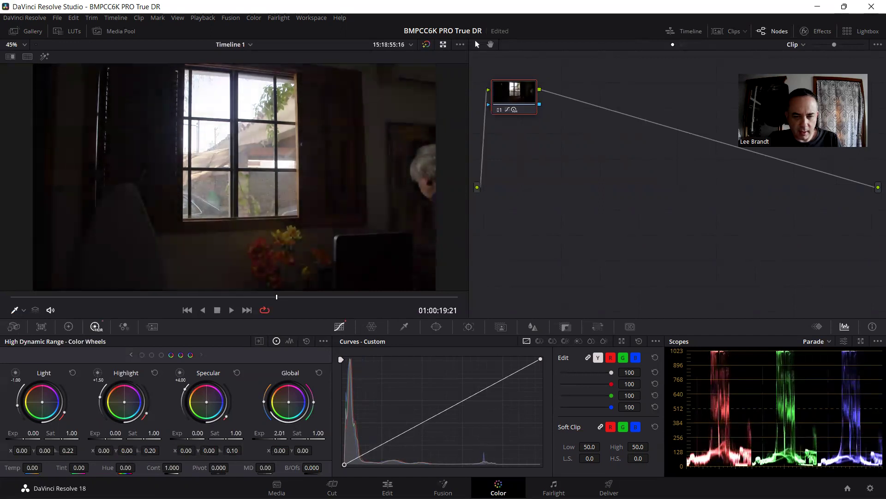
Step: Set the HDR Shadow zone to -1.50 and Shadow exposure to 1.02, then return to the window shot
left_click(142, 354)
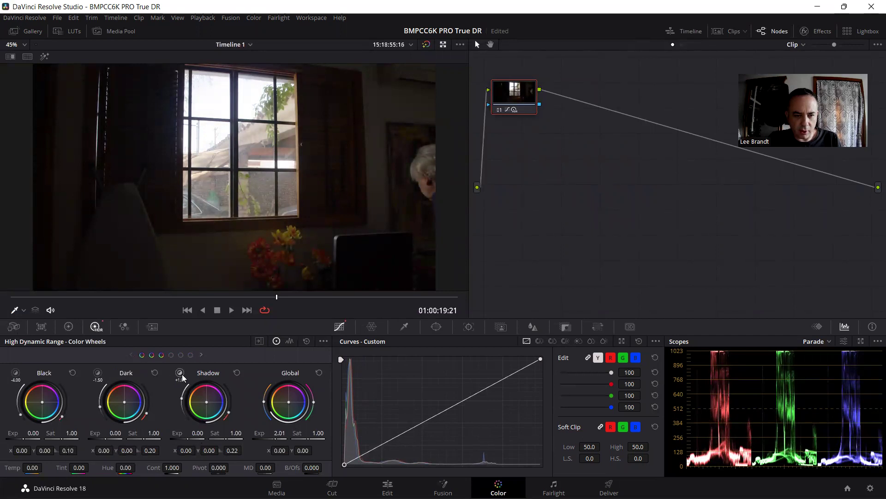
left_click(183, 412)
left_click_drag(183, 412, 198, 418)
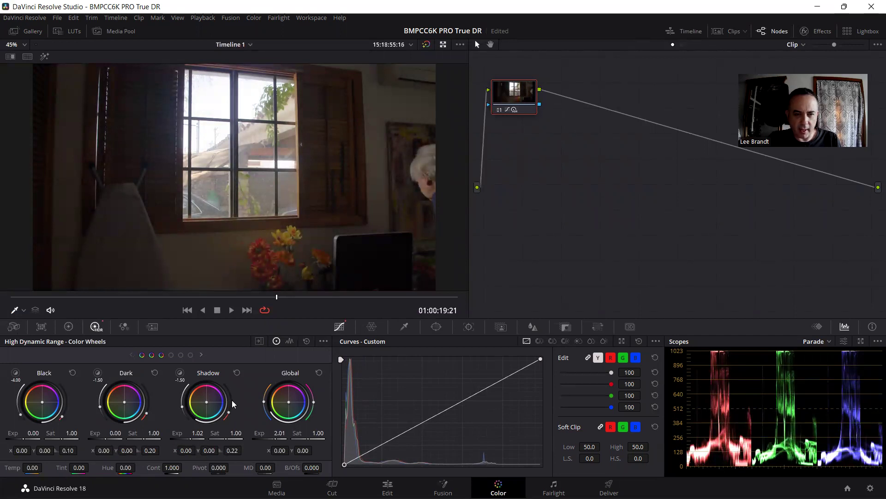
left_click(24, 296)
left_click(233, 297)
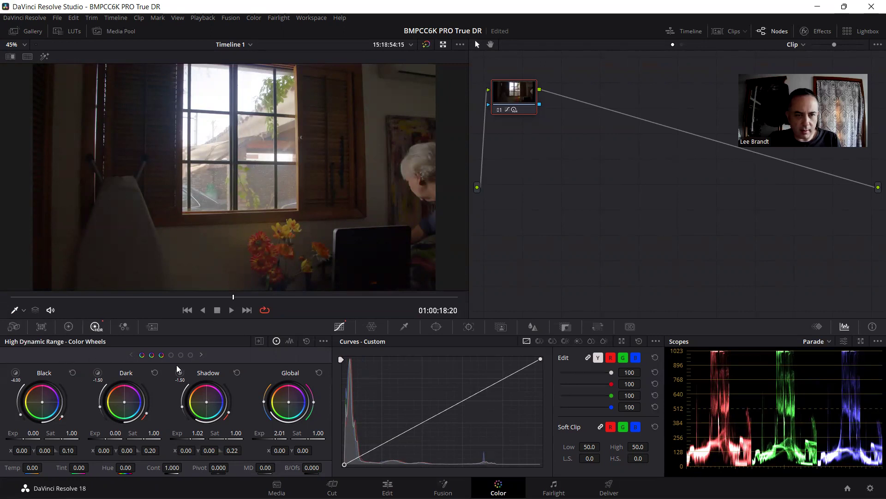
Step: Set the HDR Light zone to +0.69 and lower Light exposure to -1.21
left_click(190, 356)
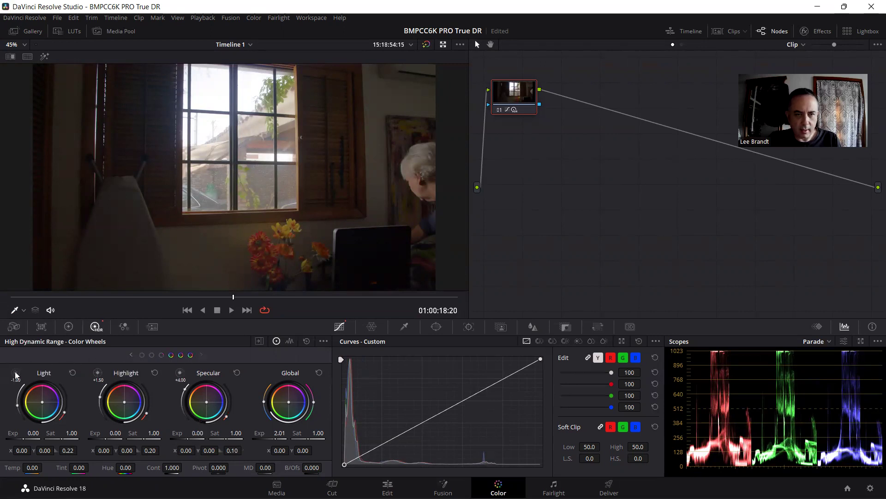
left_click_drag(17, 373, 15, 375)
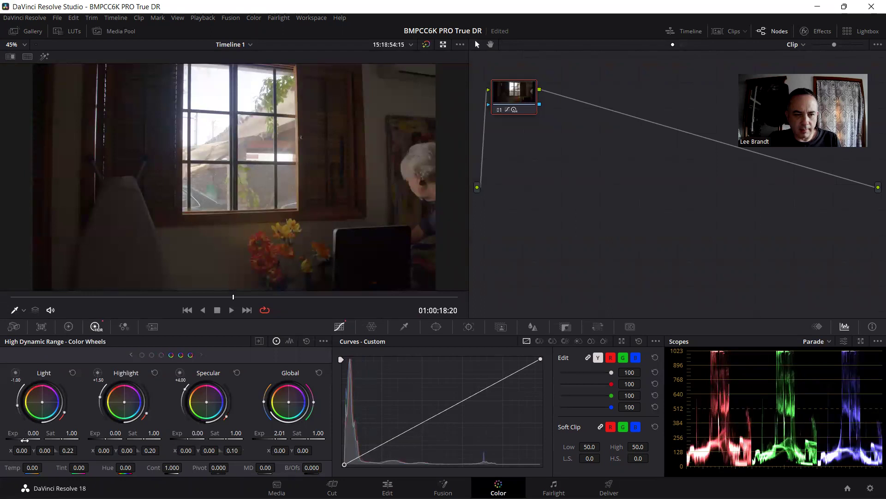
left_click_drag(25, 440, 10, 440)
left_click_drag(17, 405, 17, 400)
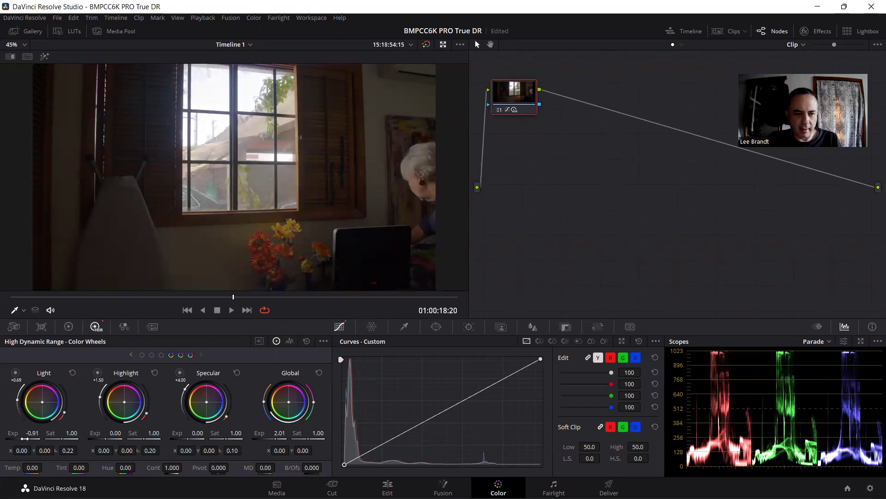
left_click_drag(9, 440, 7, 439)
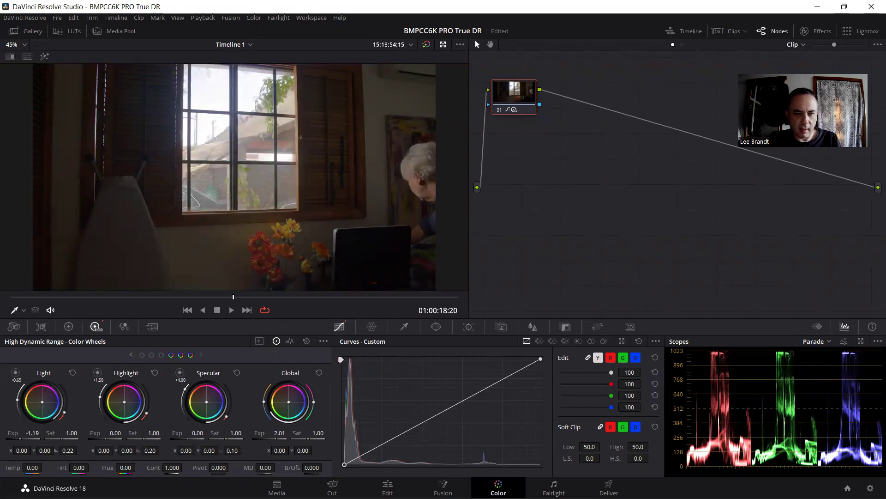
Step: Reduce Highlight exposure to -0.44 and Specular exposure to -0.42
left_click(98, 371)
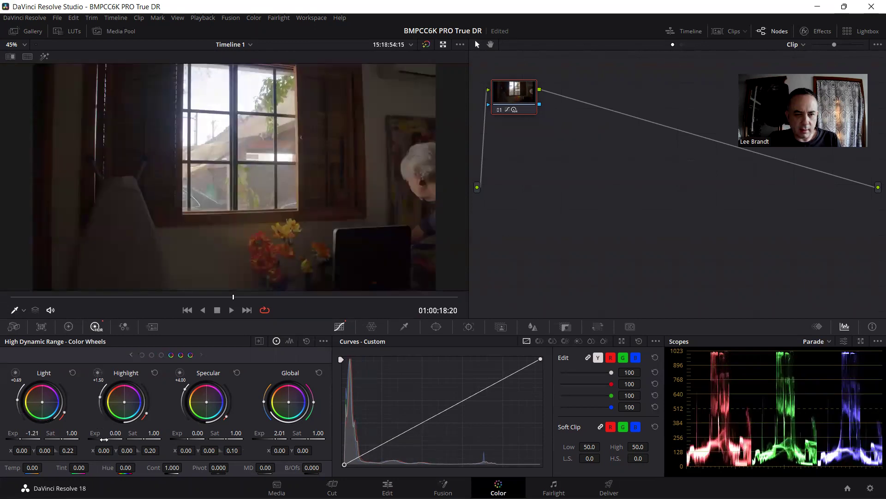
left_click_drag(115, 432, 110, 432)
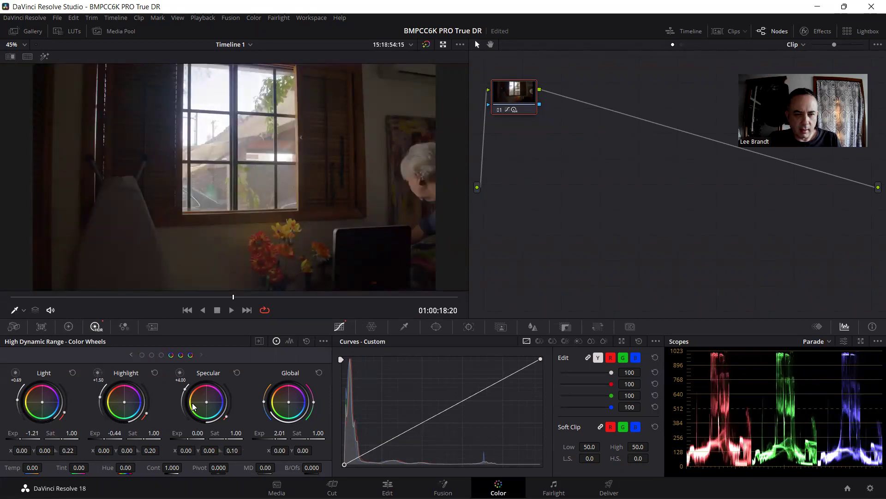
left_click(180, 372)
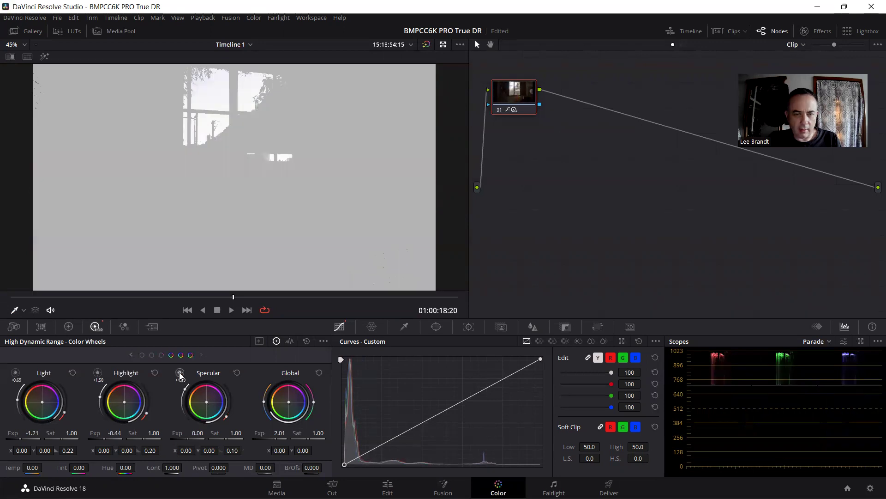
left_click_drag(196, 433, 192, 433)
Step: Toggle Highlight Recovery in Camera Raw to compare the window, leaving it on
left_click(13, 327)
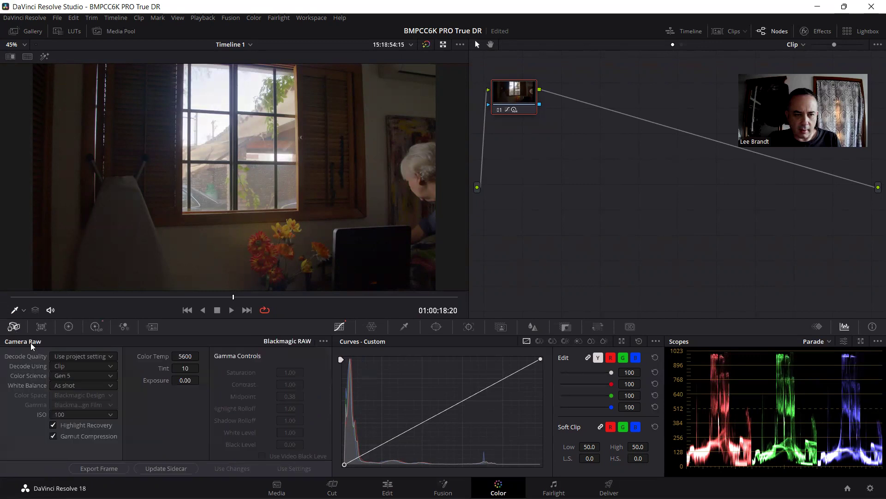
left_click(53, 425)
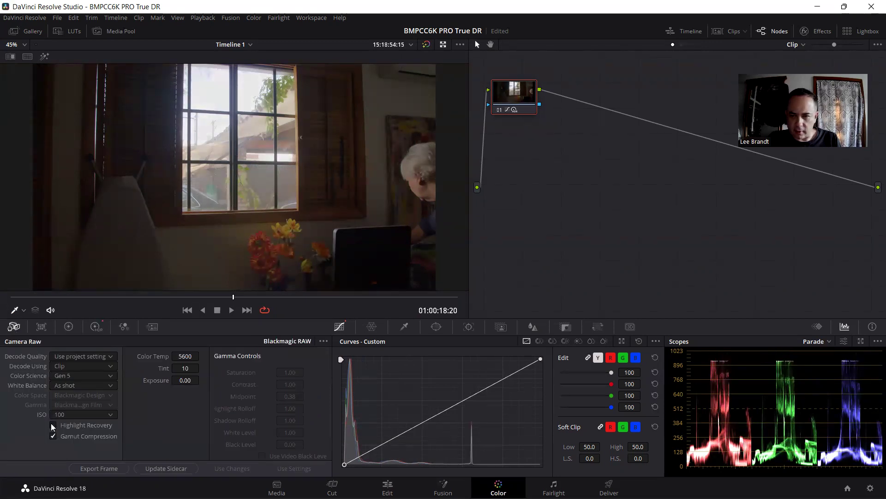
left_click(53, 425)
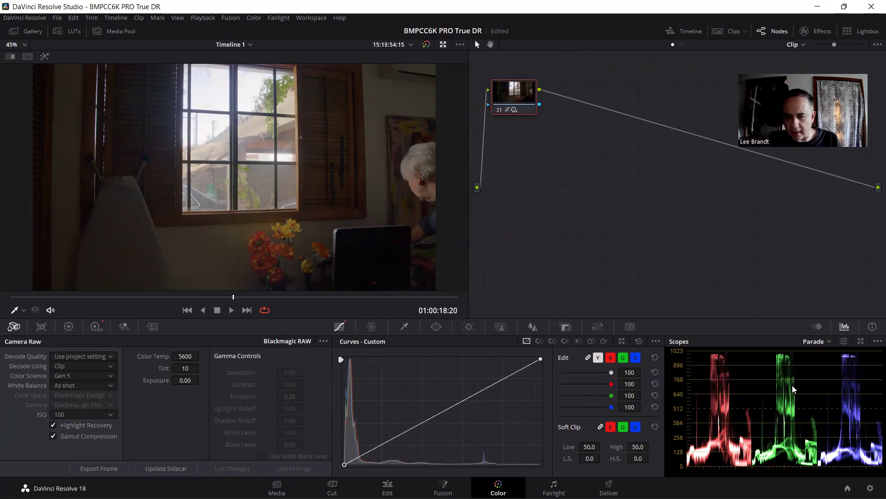
left_click(861, 341)
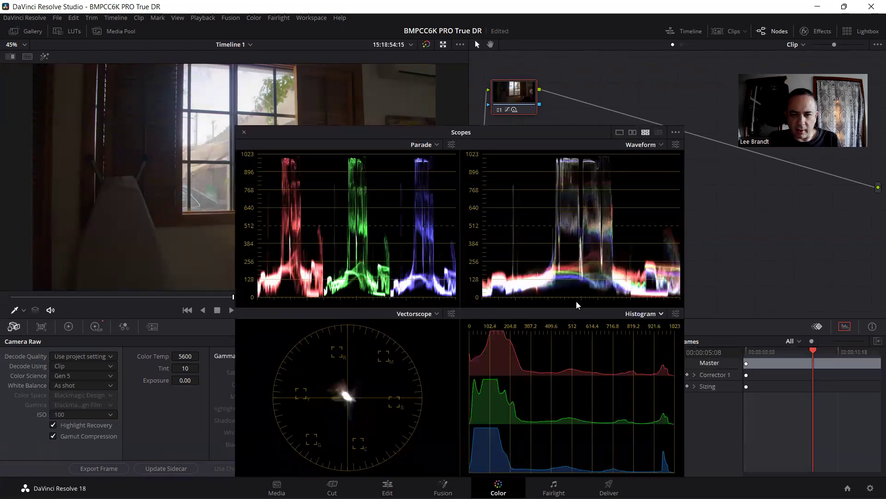
Step: Close the floating scopes window and zoom the viewer, with Highlight Recovery off for comparison
left_click(245, 134)
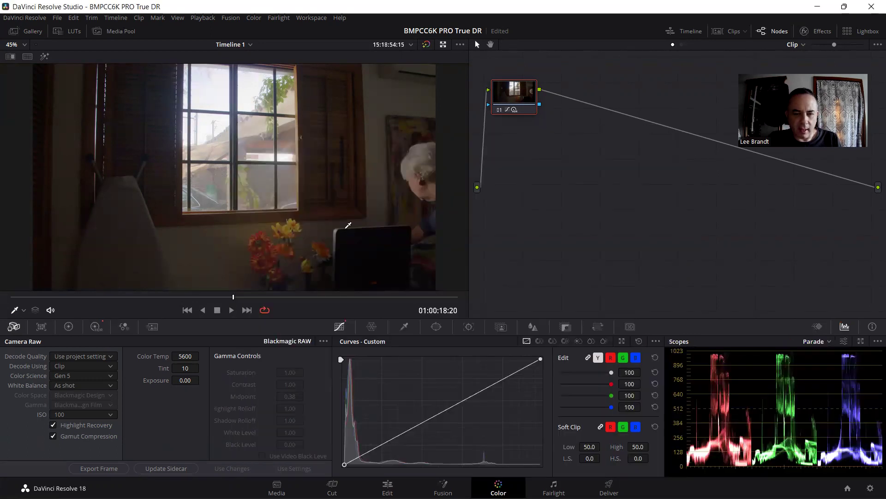
scroll(184, 123, "up", 1)
scroll(184, 123, "up", 8)
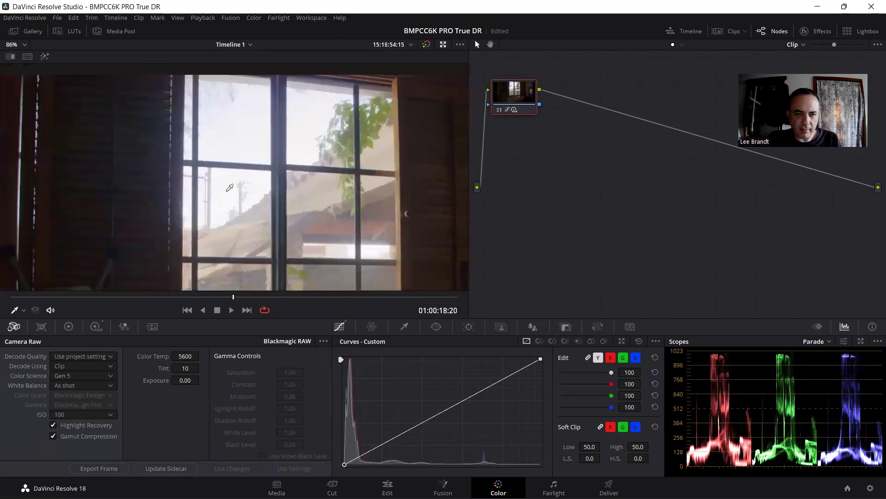
scroll(275, 211, "up", 3)
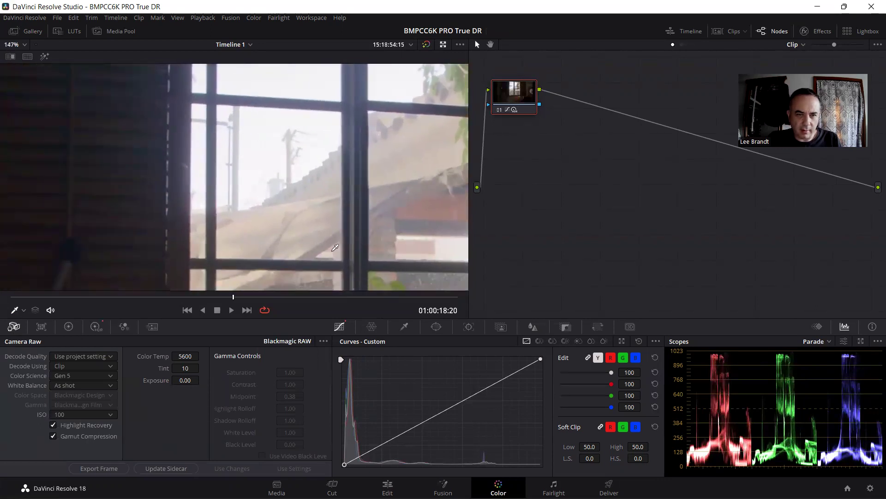
left_click(53, 425)
scroll(332, 168, "up", 2)
scroll(332, 168, "up", 1)
scroll(351, 148, "up", 1)
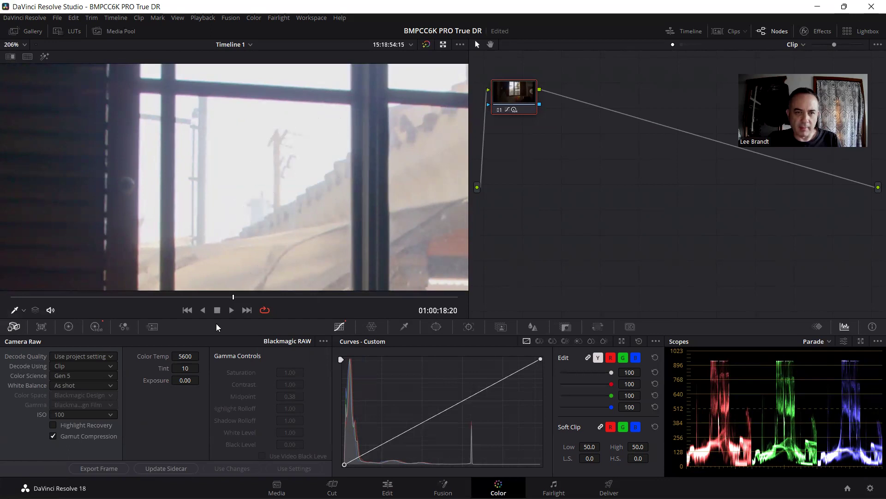
Step: Compare the window with Highlight Recovery on and off, leave it on, and zoom out
left_click(54, 425)
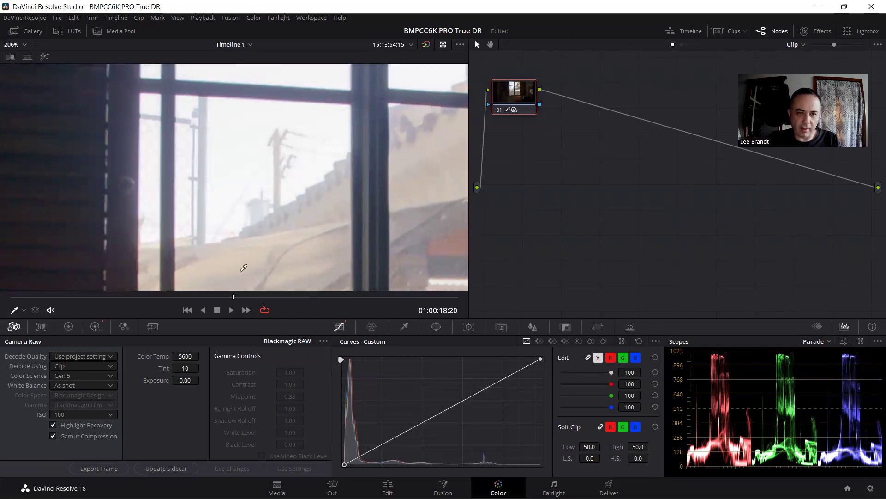
left_click(54, 425)
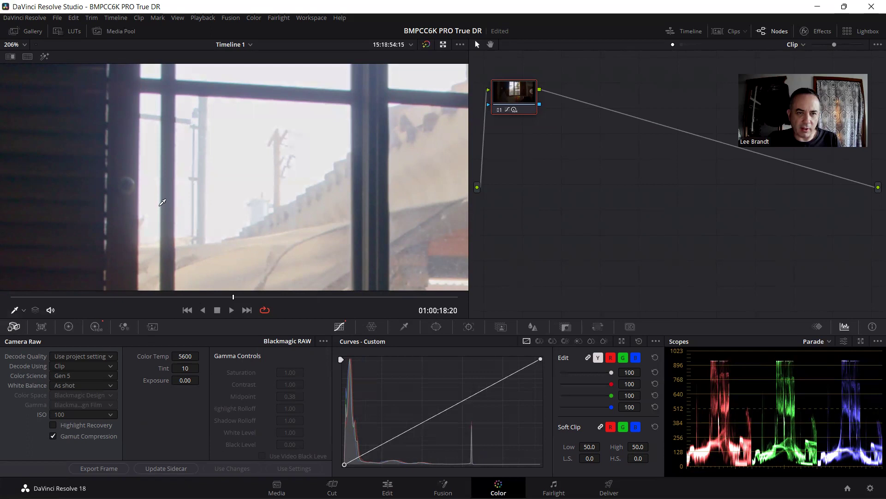
scroll(190, 202, "up", 2)
scroll(189, 203, "down", 1)
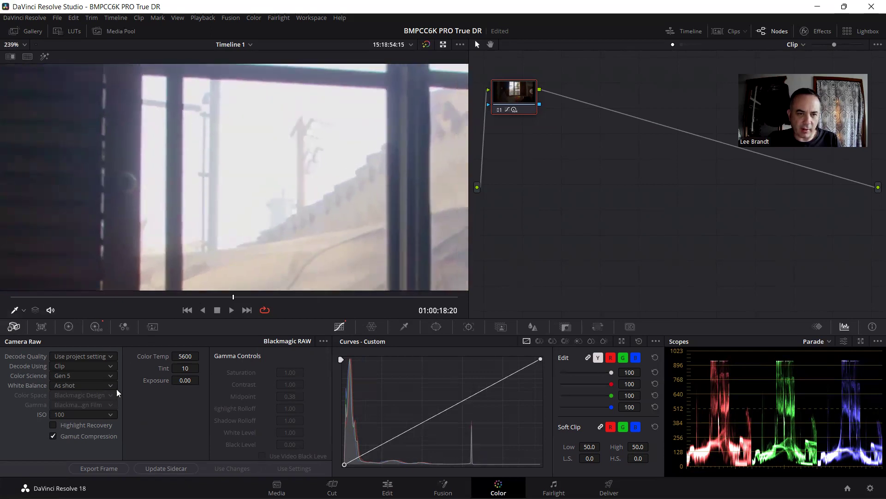
left_click(56, 424)
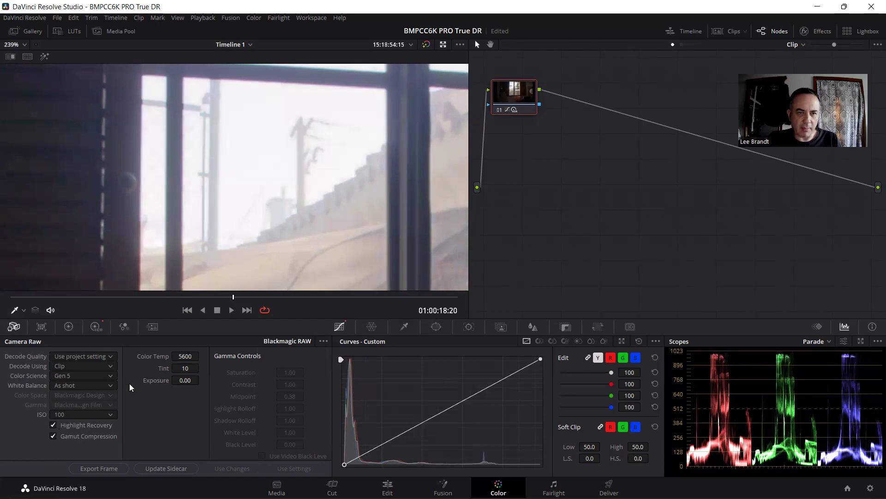
scroll(331, 173, "down", 2)
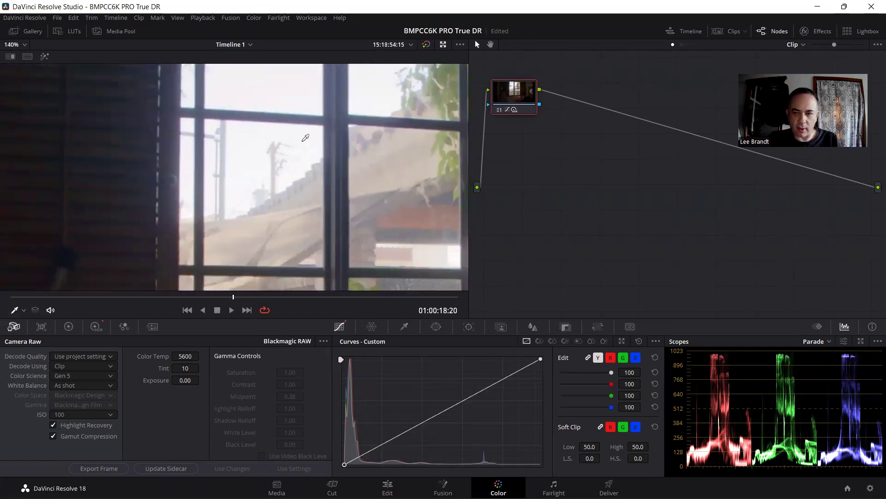
scroll(305, 138, "down", 4)
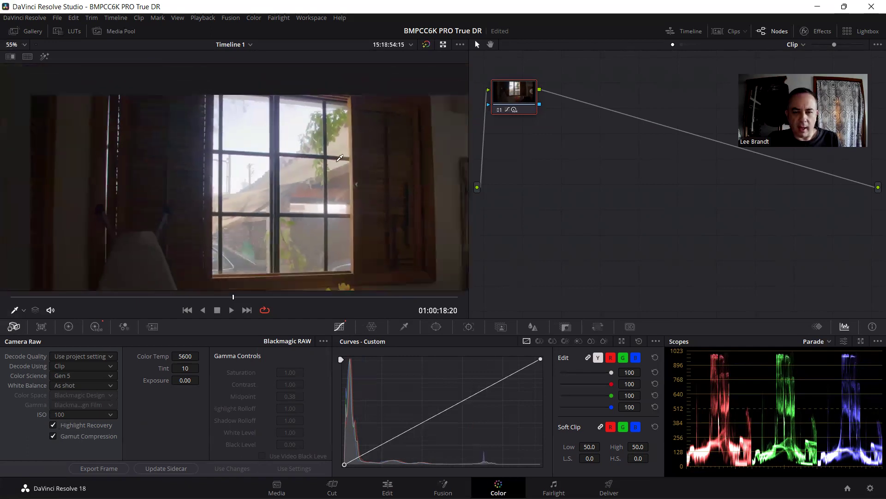
scroll(339, 158, "down", 3)
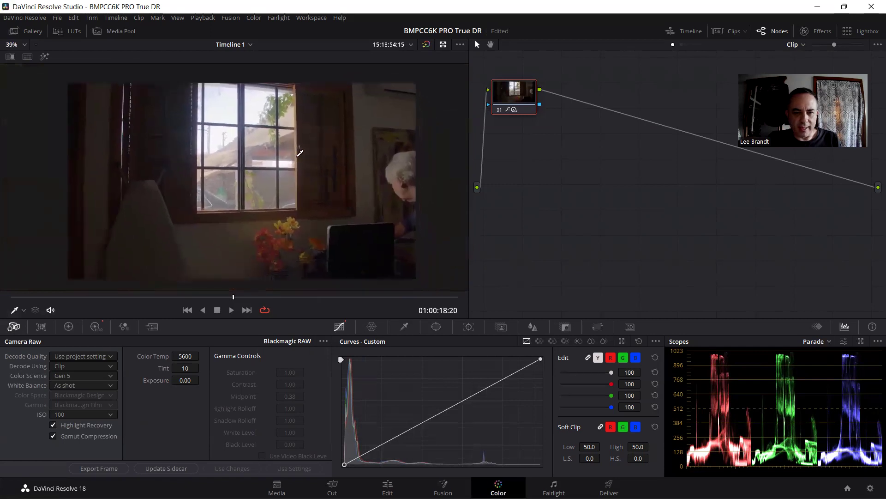
scroll(300, 152, "up", 1)
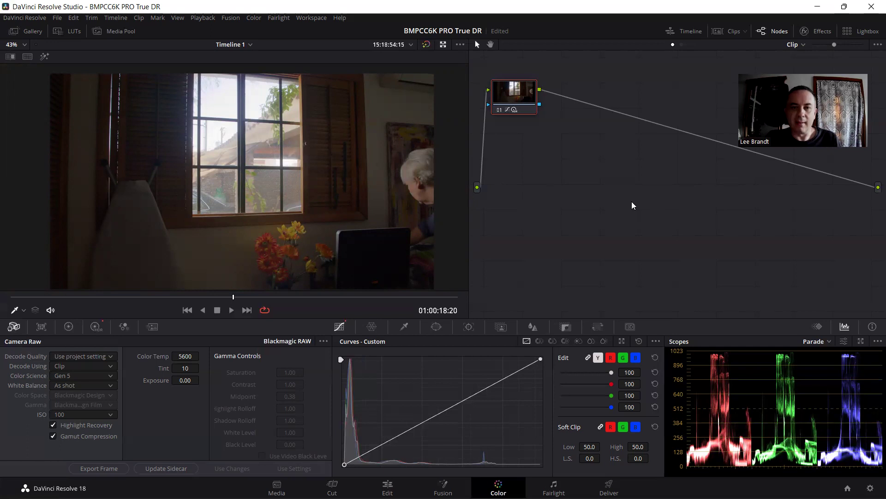
Step: Open the Camera tests project from the File menu's Project Manager
left_click(36, 19)
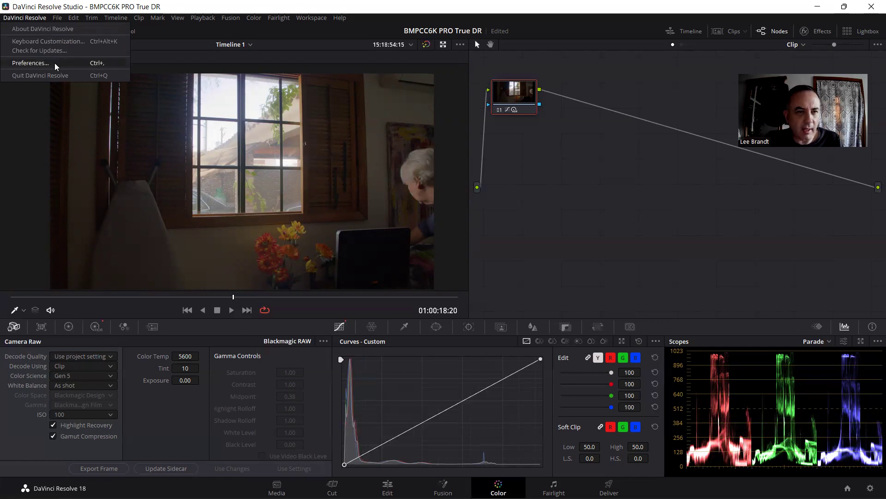
mouse_move(59, 20)
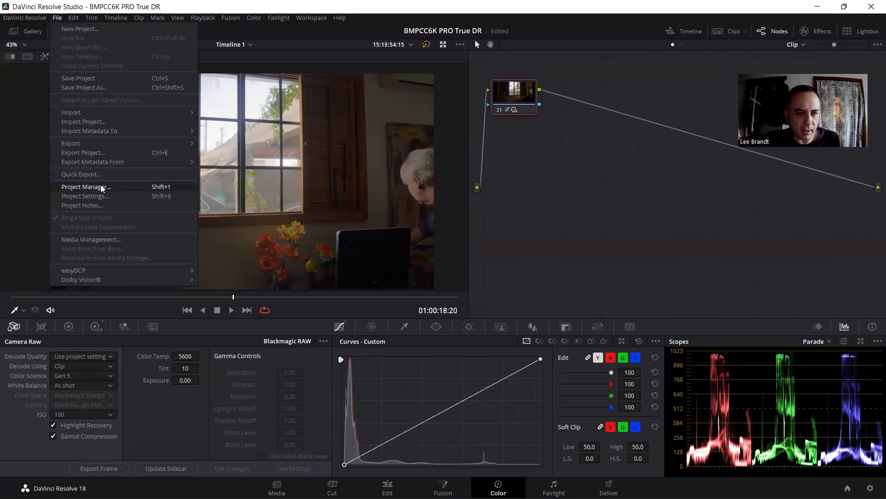
left_click(79, 187)
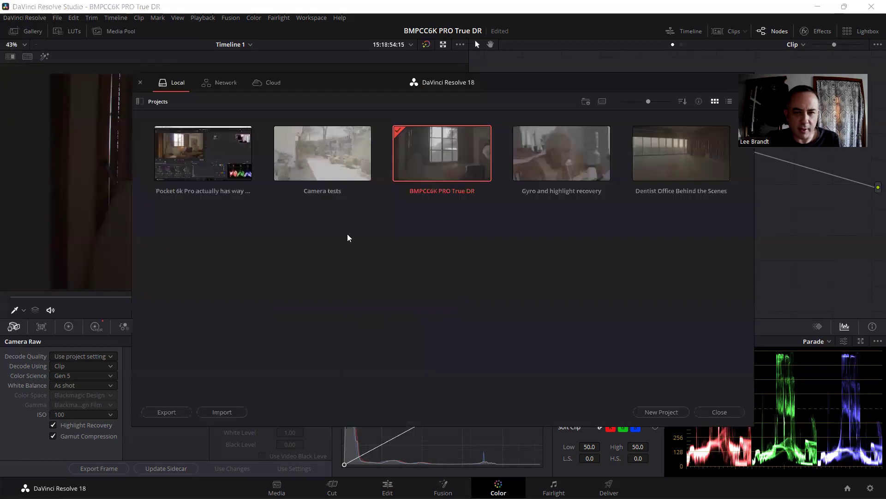
double_click(330, 167)
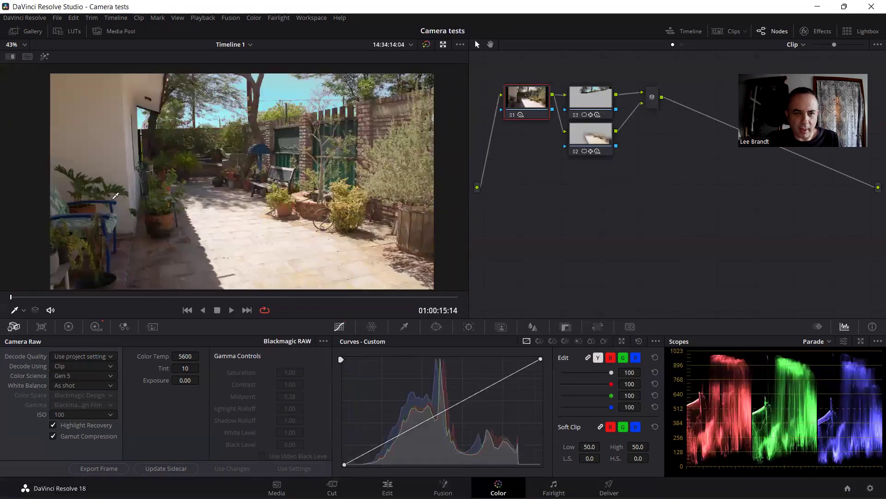
Step: Compare the patio clip against gallery still 1.2.2 in a split-screen wipe
left_click(10, 57)
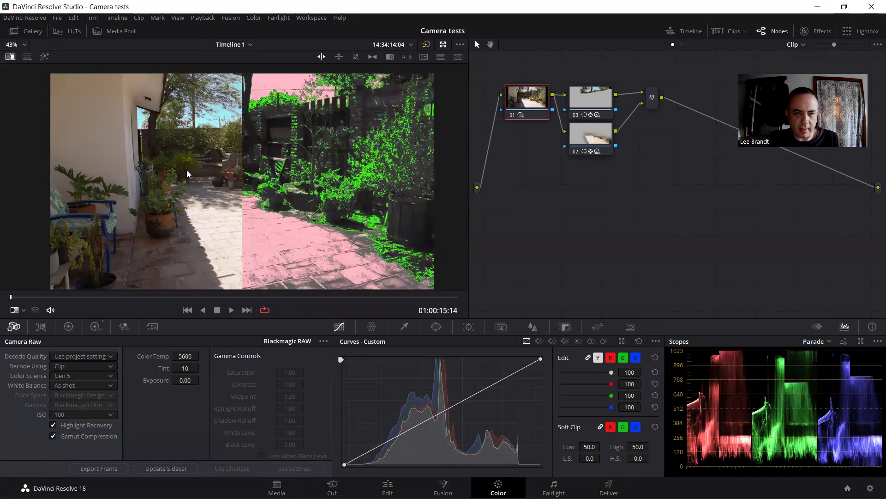
left_click(9, 58)
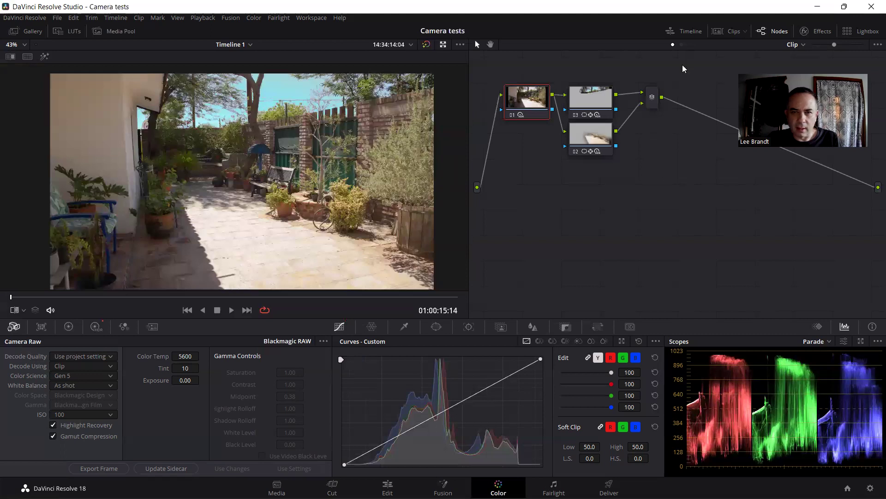
left_click(443, 44)
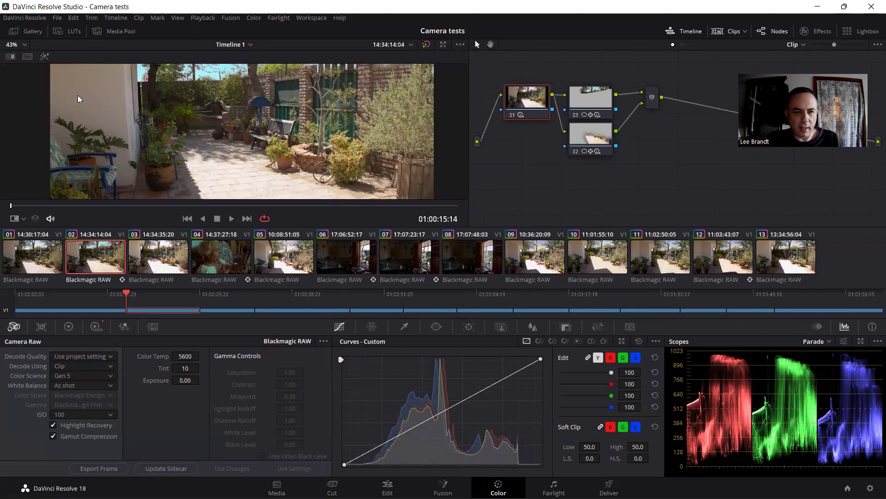
left_click(34, 28)
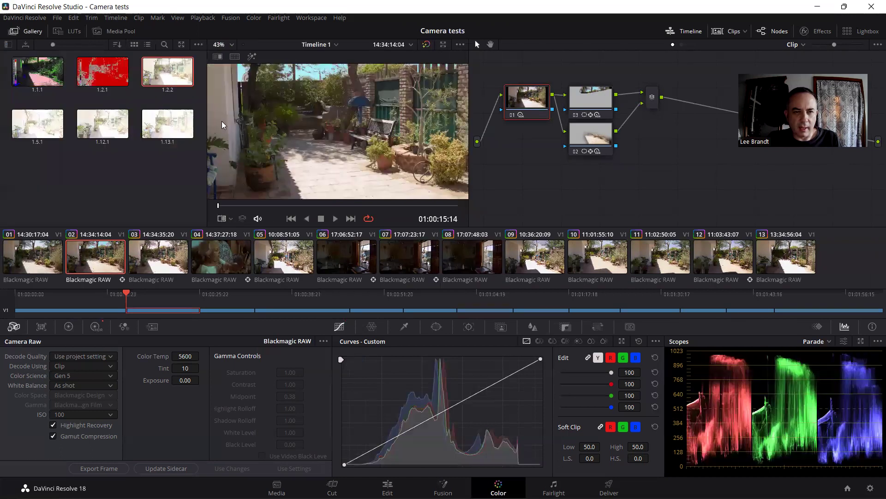
left_click(218, 57)
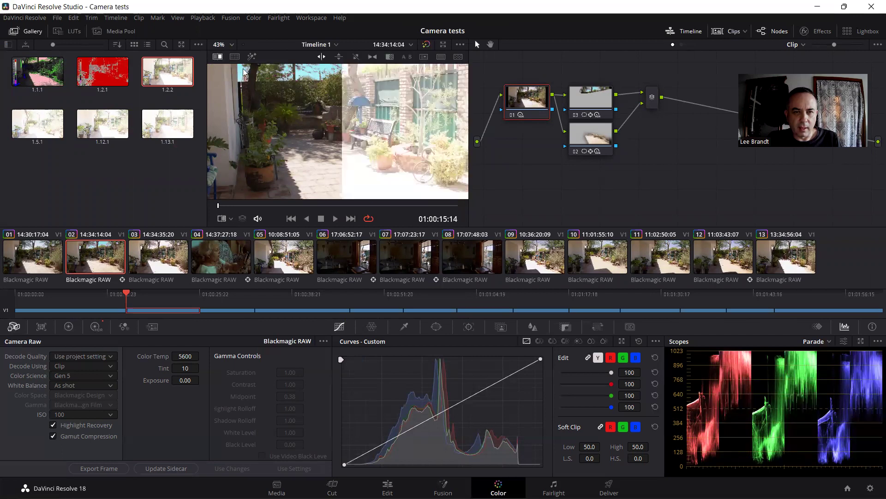
Step: Enlarge the viewer, drag the wipe so the overexposed version fills the frame, then exit full screen
left_click(443, 44)
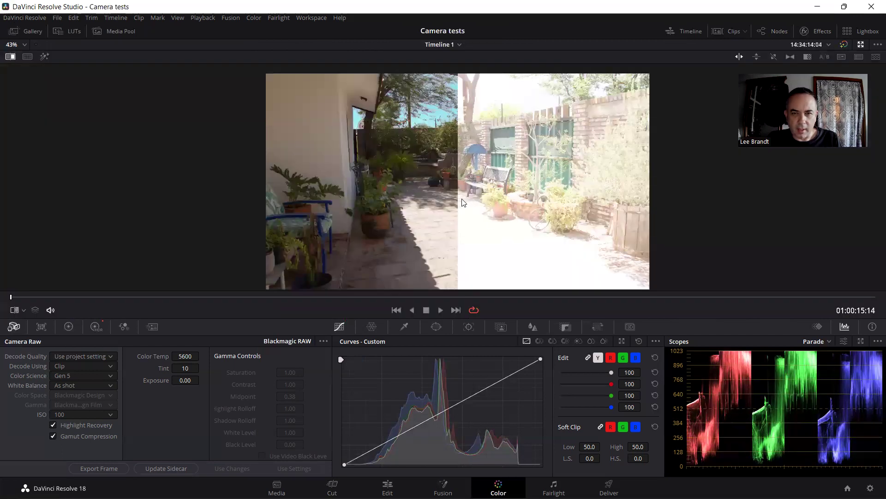
left_click_drag(457, 196, 256, 218)
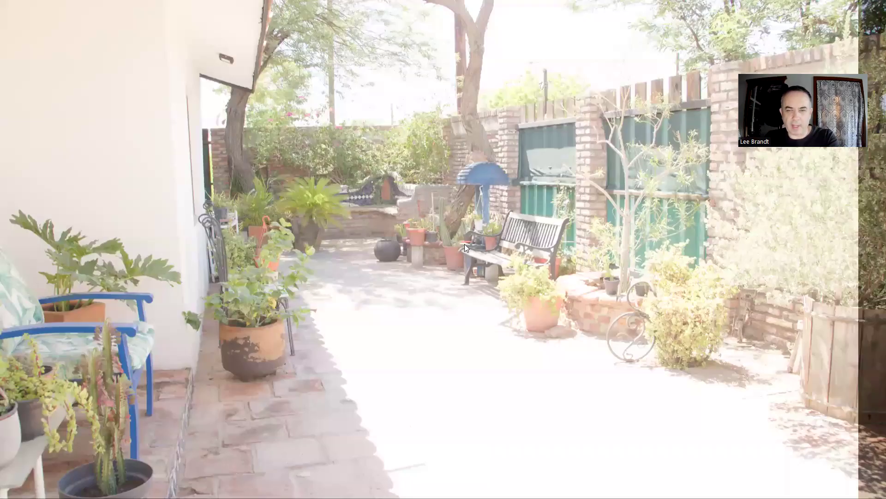
key("Escape")
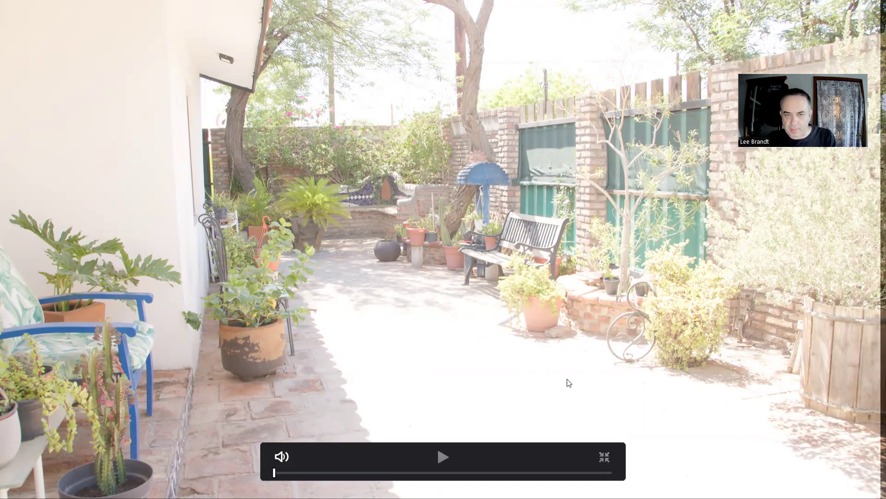
left_click(603, 459)
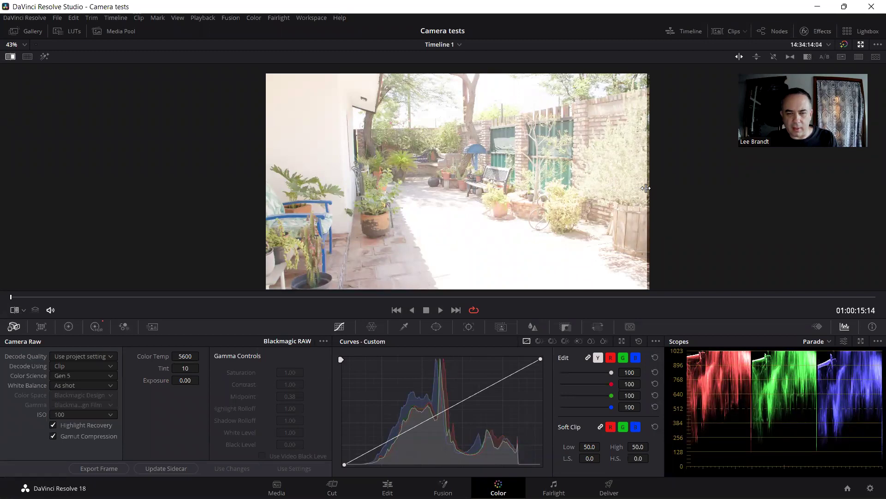
Step: Sweep the wipe across the frame, toggling it off and on to compare sky and paving
left_click_drag(645, 191, 257, 211)
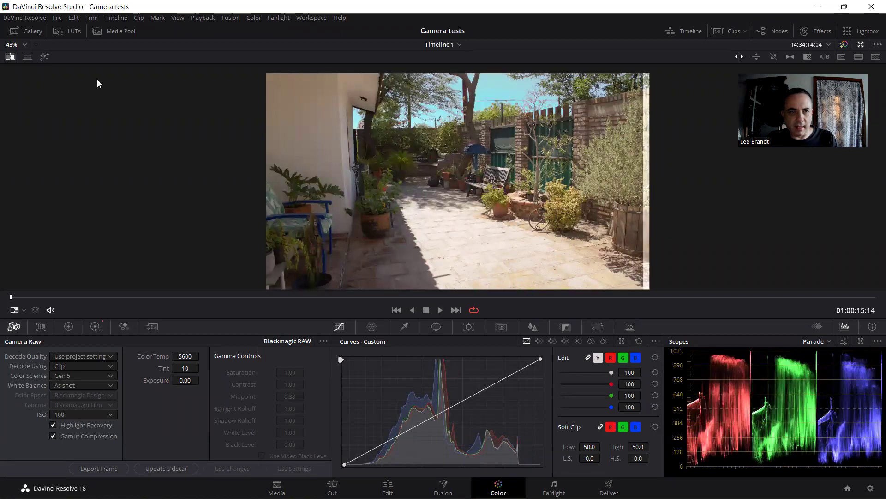
left_click(14, 56)
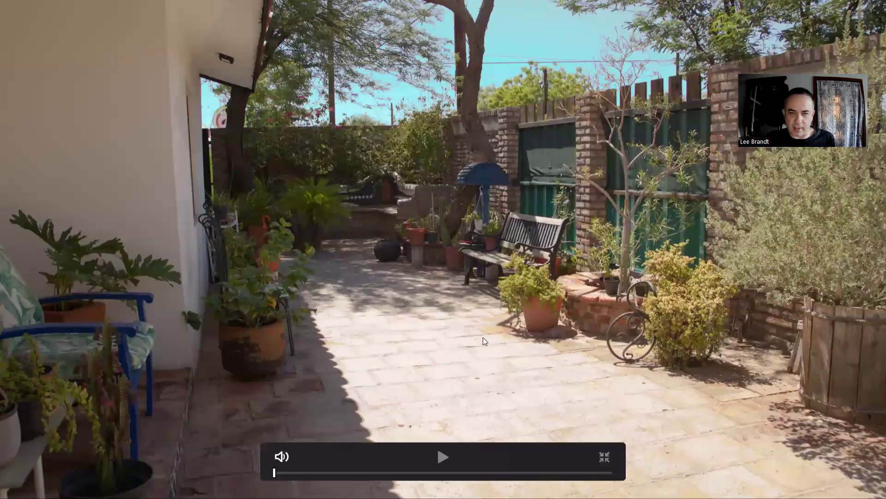
left_click(605, 456)
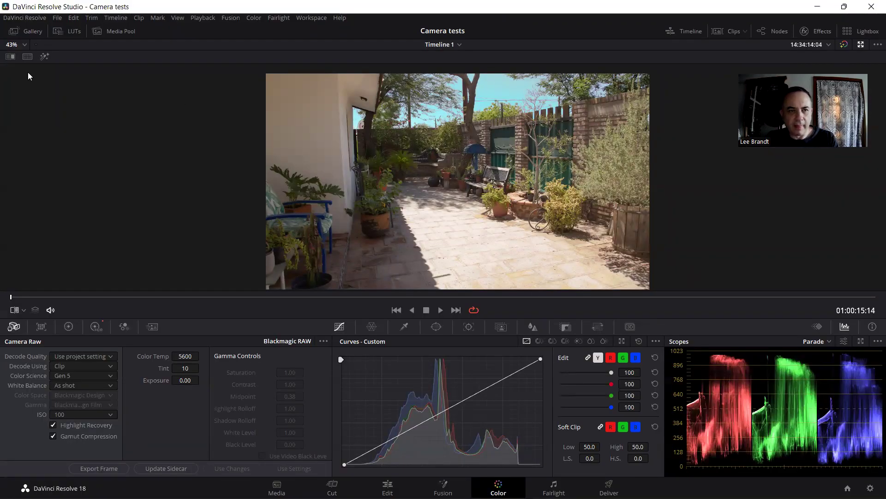
left_click(11, 56)
left_click_drag(645, 195, 261, 200)
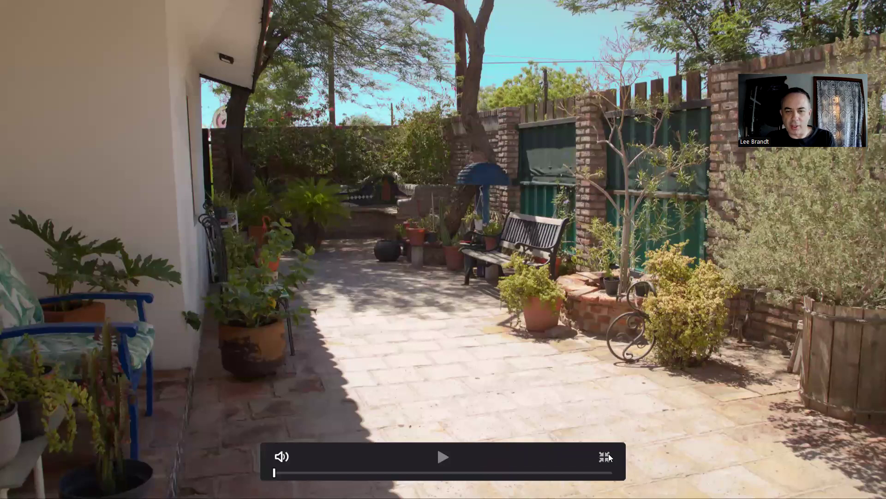
Step: Leave full screen and re-enable Highlight Recovery on the patio clip
left_click(604, 457)
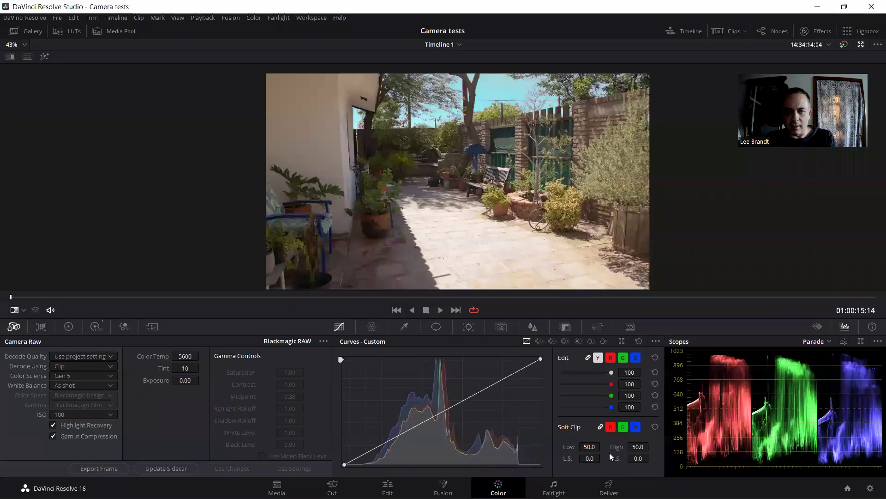
left_click(53, 425)
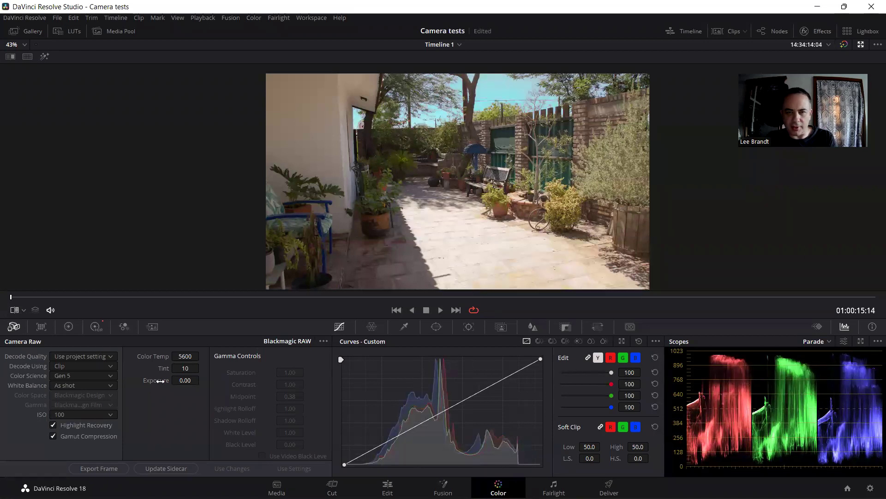